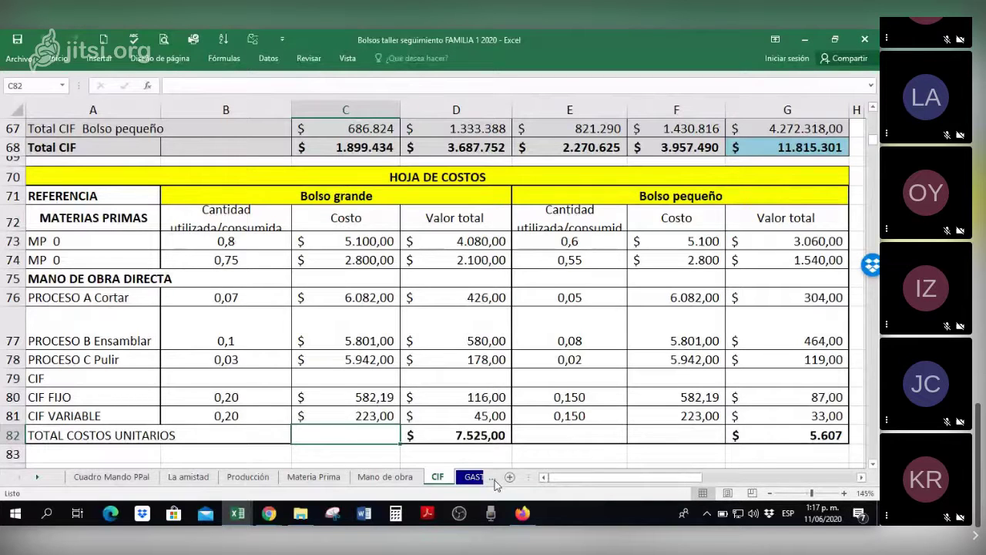
Move the CLASIF. COSTOS sheet so it sits between the CIF and GASTOS ADMINIST. sheets.
drag(537, 478, 612, 480)
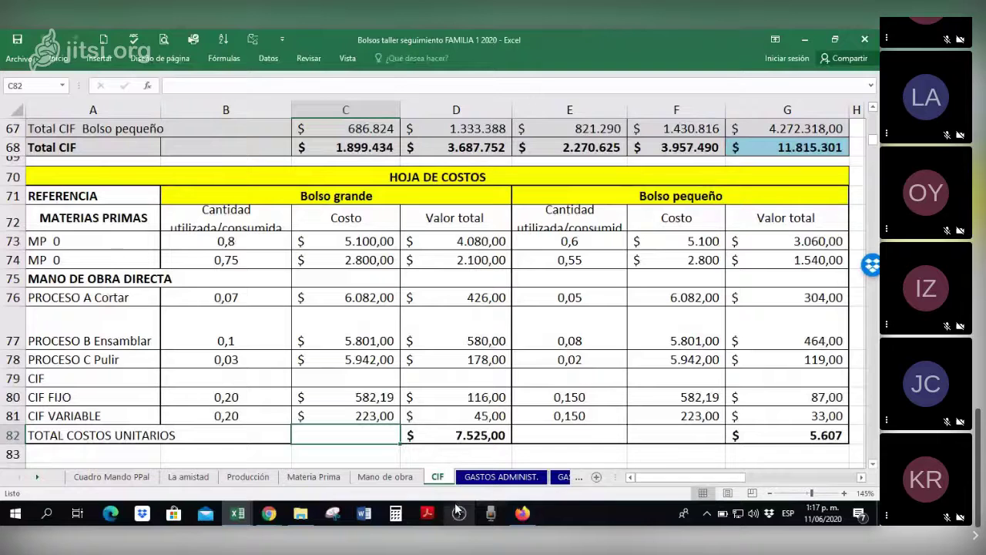
click(563, 477)
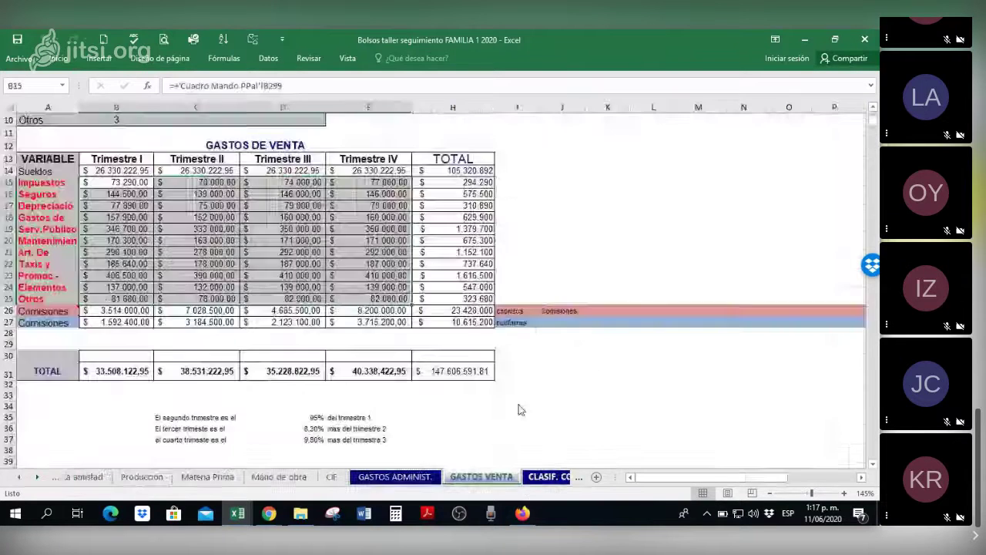
click(549, 477)
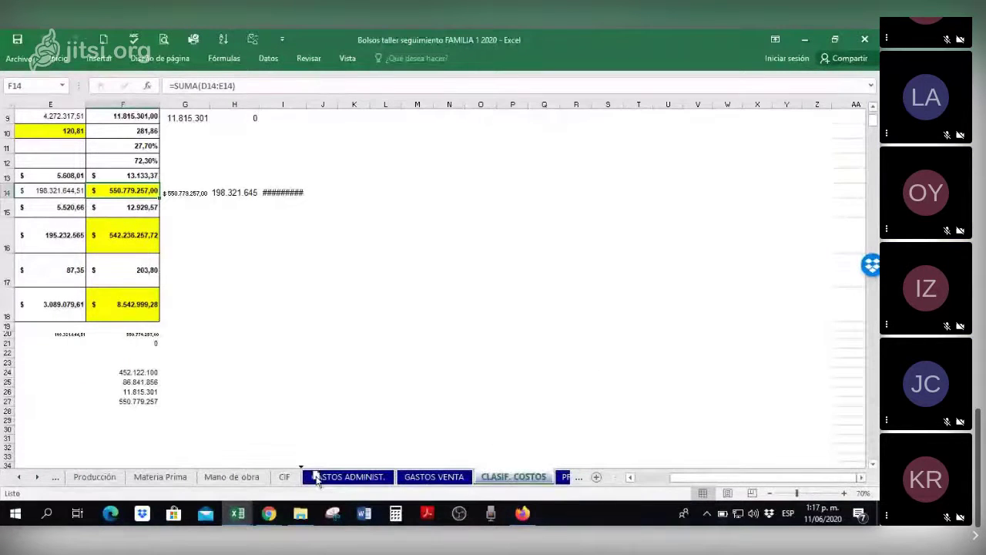
drag(316, 477, 316, 477)
Select the Bolso grande unit raw material cost in D6 and narrow the FORMULA column B.
scroll(636, 484, up, 3)
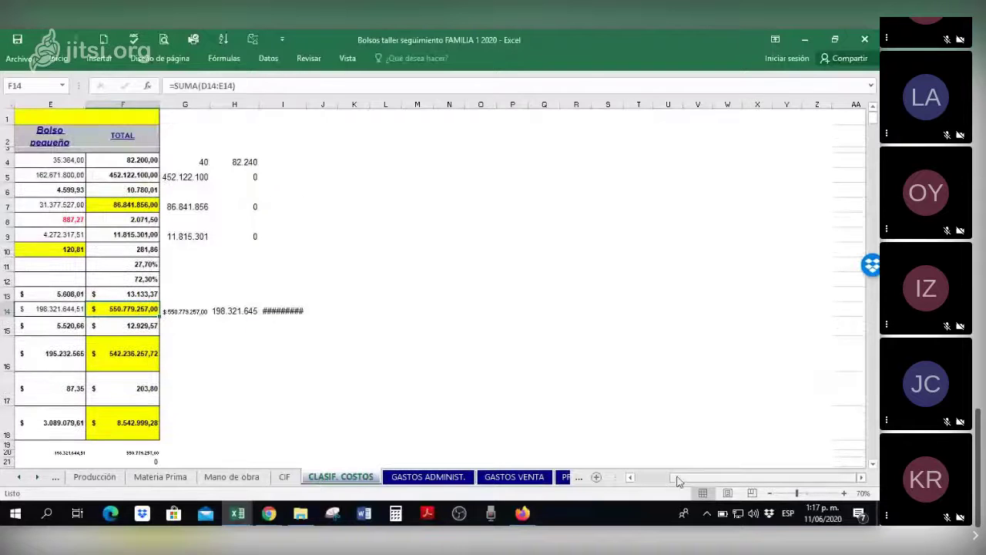
drag(677, 480, 637, 480)
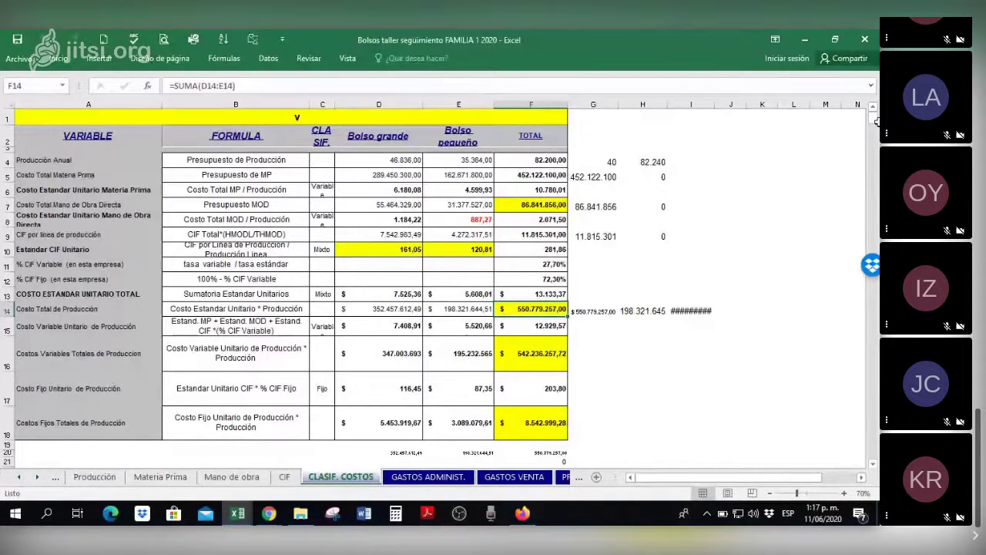
scroll(403, 303, up, 2)
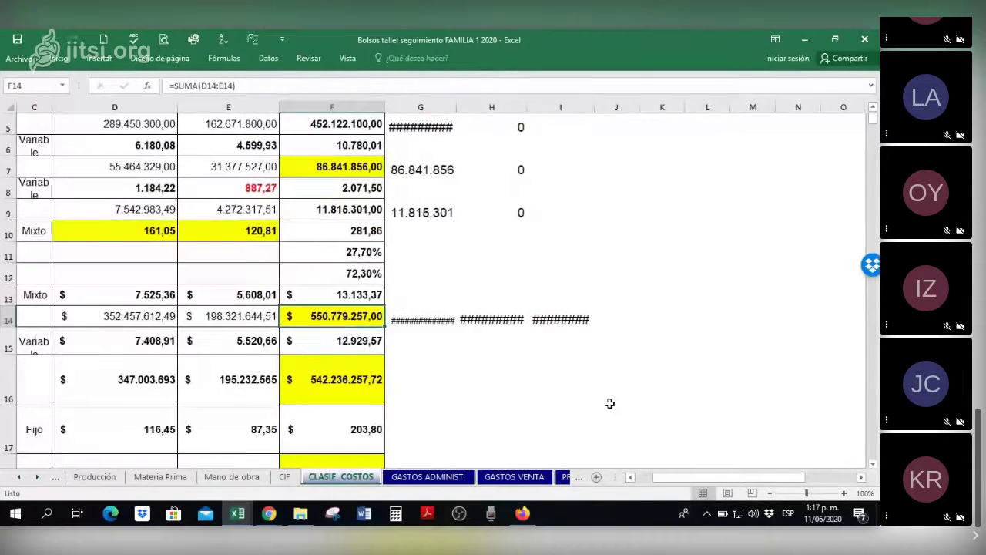
scroll(609, 403, left, 2)
scroll(713, 143, up, 2)
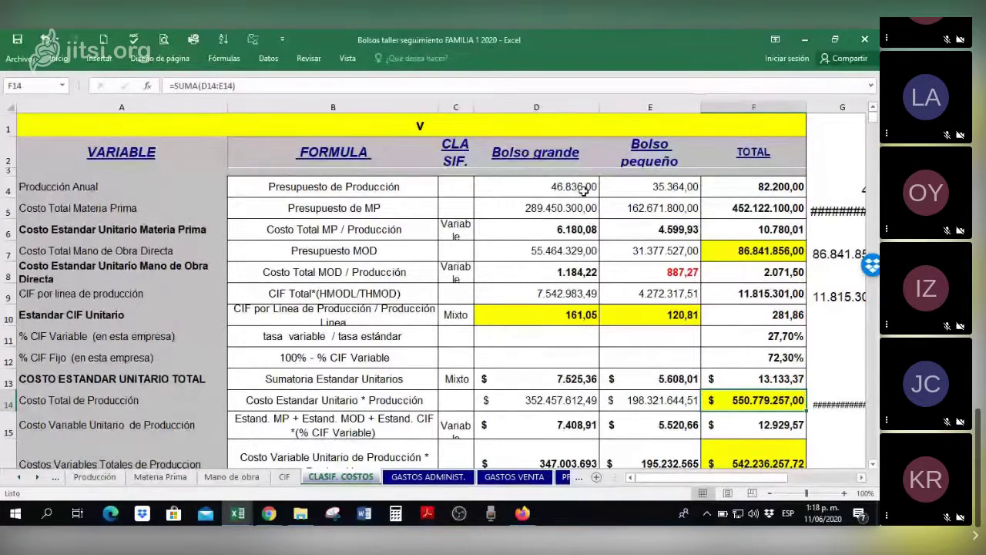
click(570, 229)
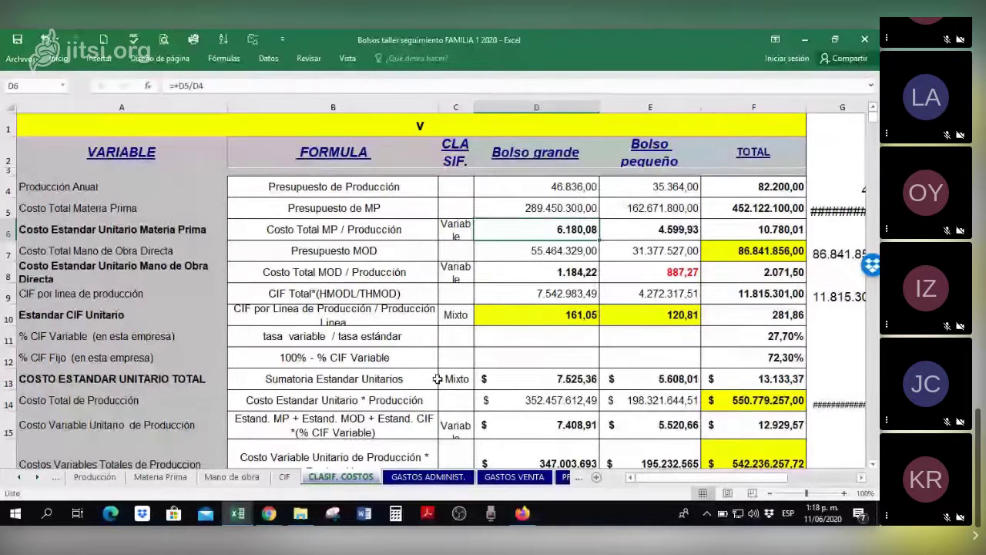
drag(437, 107, 309, 109)
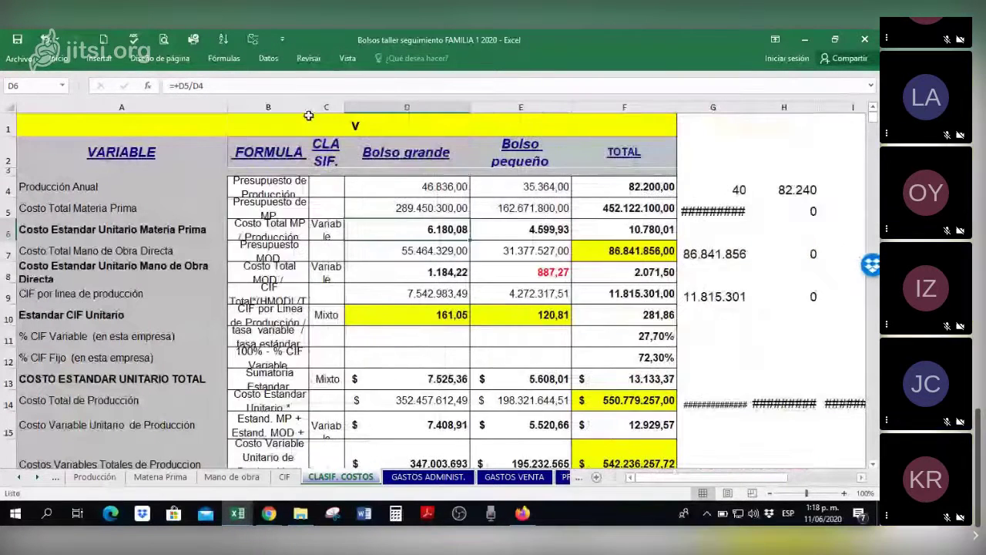
Round the Bolso grande unit raw material cost in D6 to whole numbers with =redondear(D5/D4;0).
click(174, 87)
text(redondear()
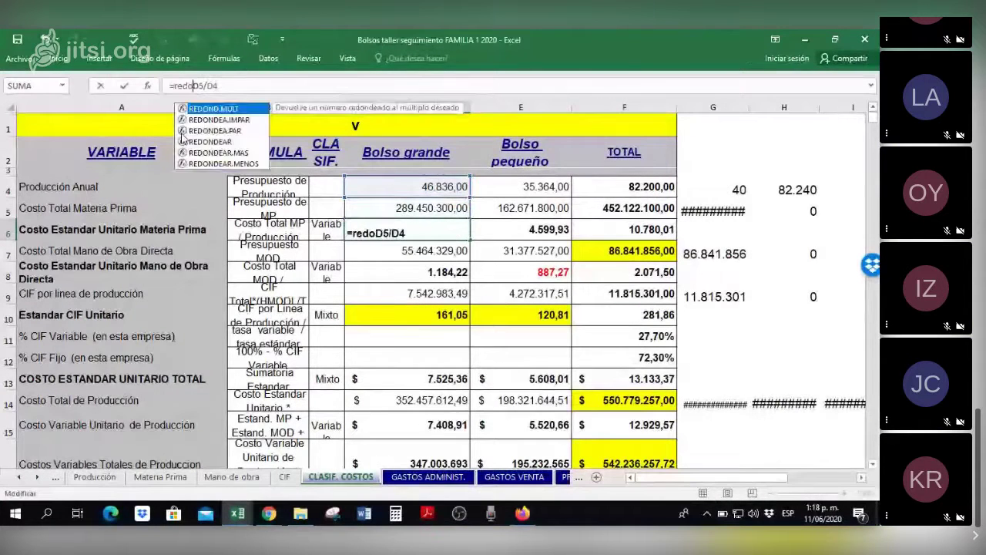
click(264, 87)
text(;0))
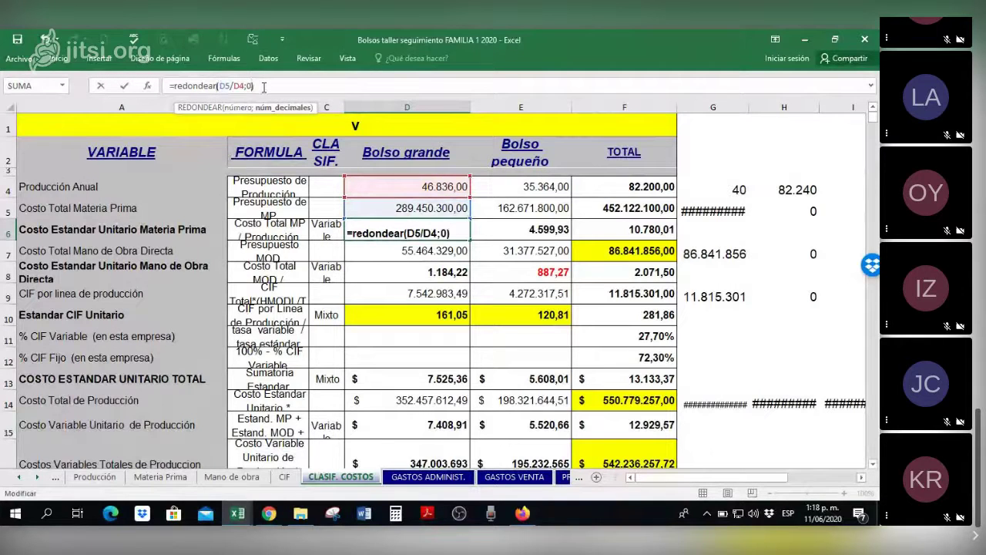
key(Tab)
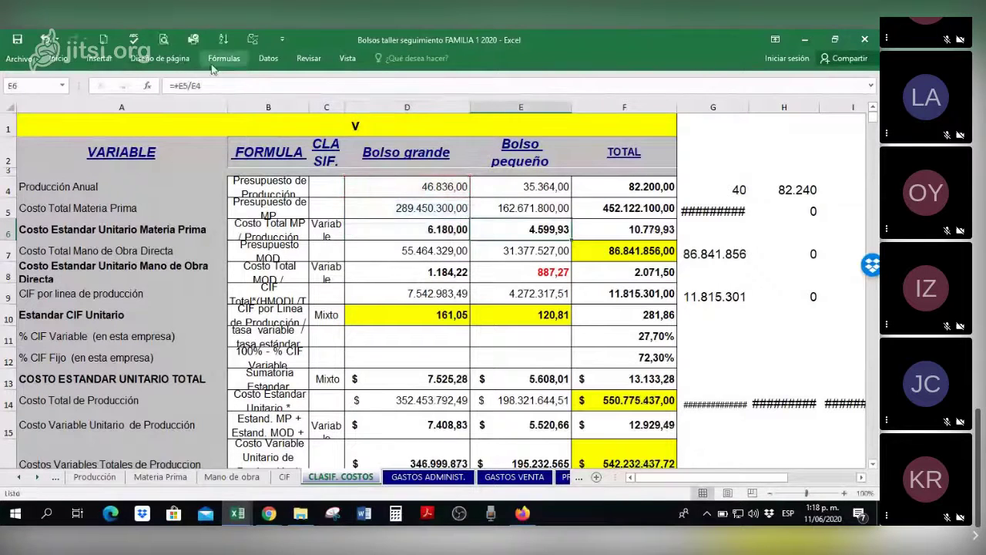
Round the Bolso pequeño unit raw material cost in E6 to whole numbers with =redondear(E5/E4;0).
click(179, 85)
text(redondear)
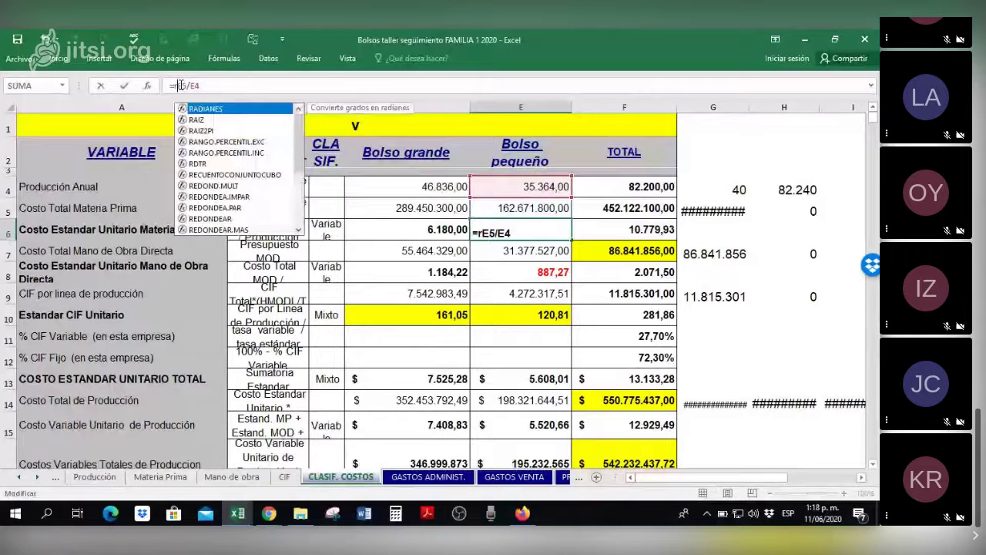
text(()
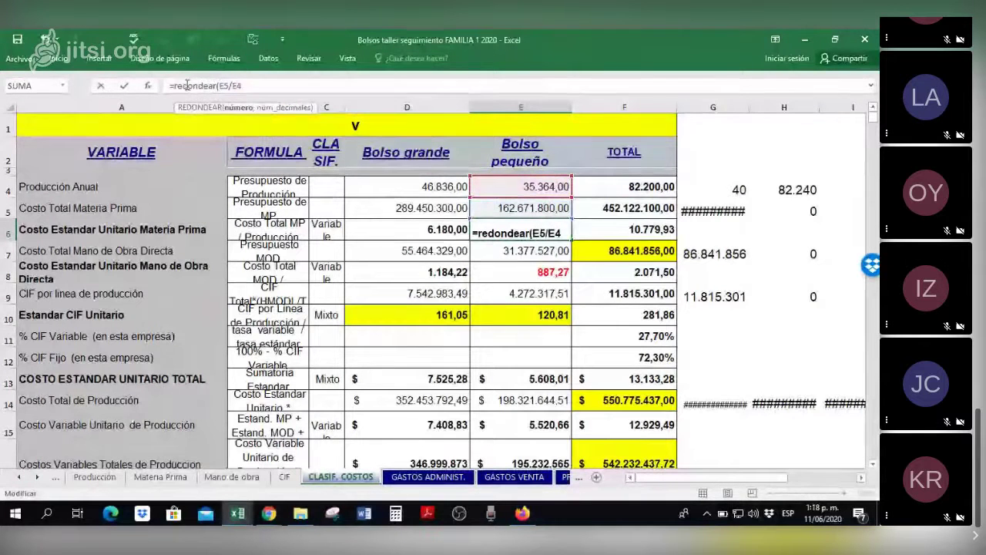
text(;0))
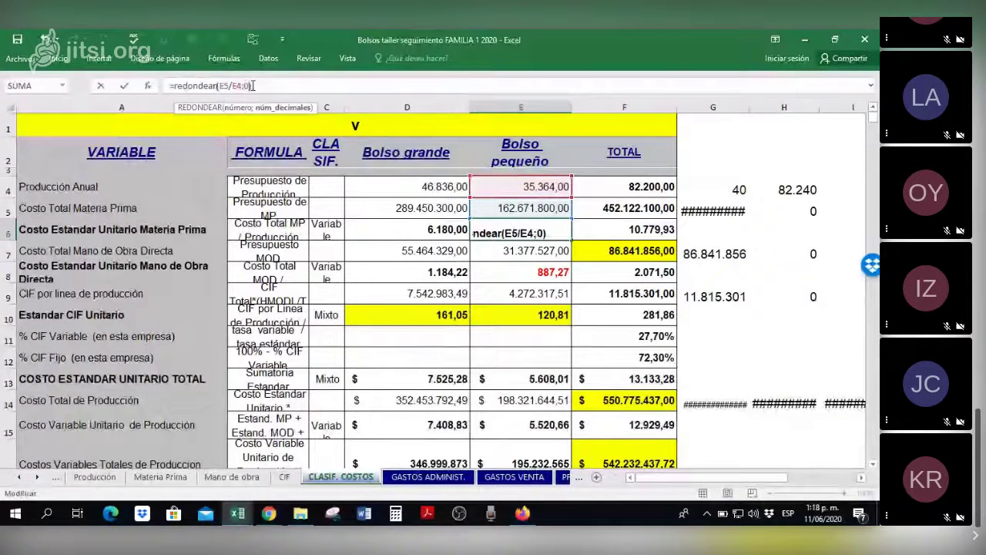
key(Return)
Hide the totals in F4:F10 by setting their font color to white.
drag(624, 186, 643, 251)
right_click(642, 251)
click(728, 202)
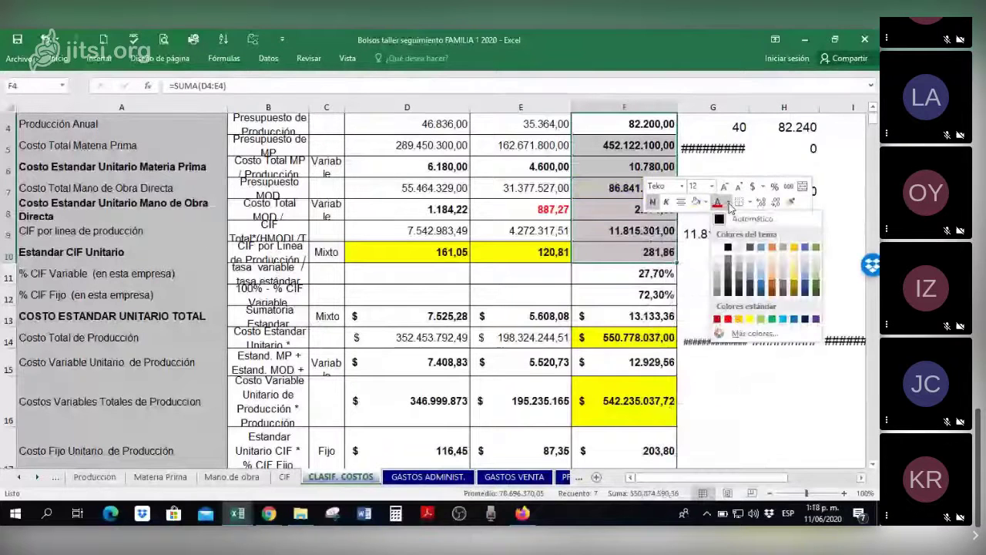
click(717, 246)
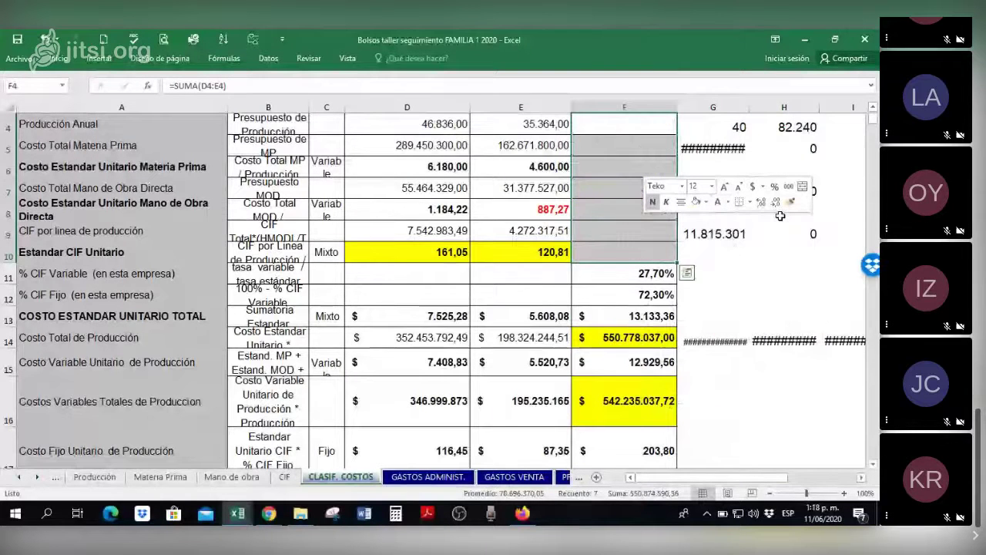
Copy the formatting of F4:F10 onto the TOTAL cells F13:F18.
click(790, 202)
scroll(628, 243, down, 3)
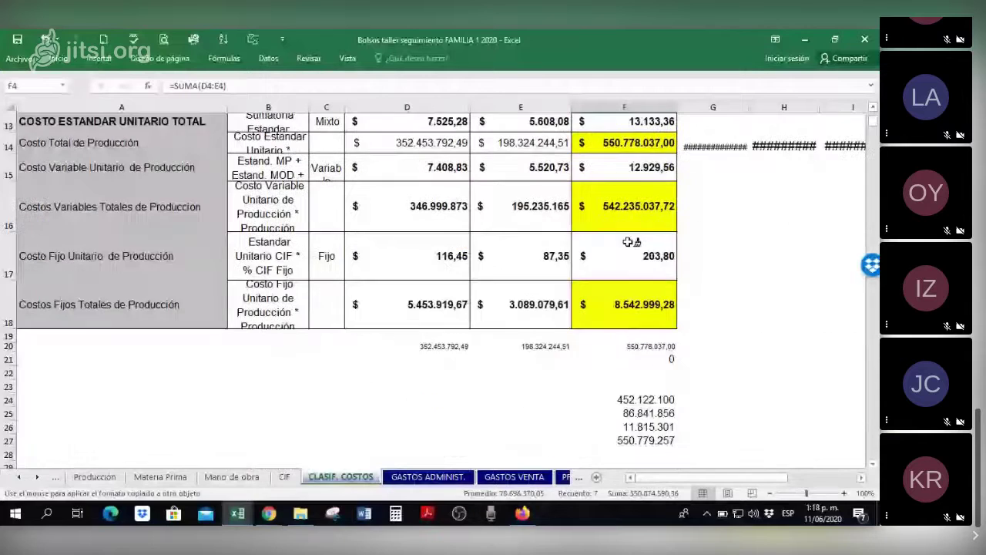
scroll(628, 243, up, 1)
drag(628, 188, 647, 377)
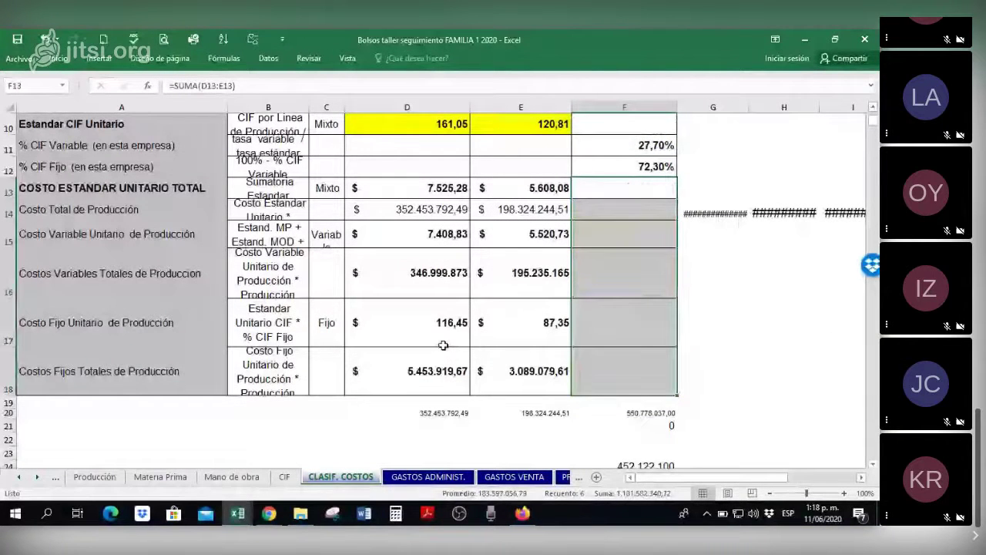
Round the Bolso grande unit direct labor cost in D8 to whole numbers with =redondear(D7/D4;0).
scroll(443, 345, up, 3)
click(432, 272)
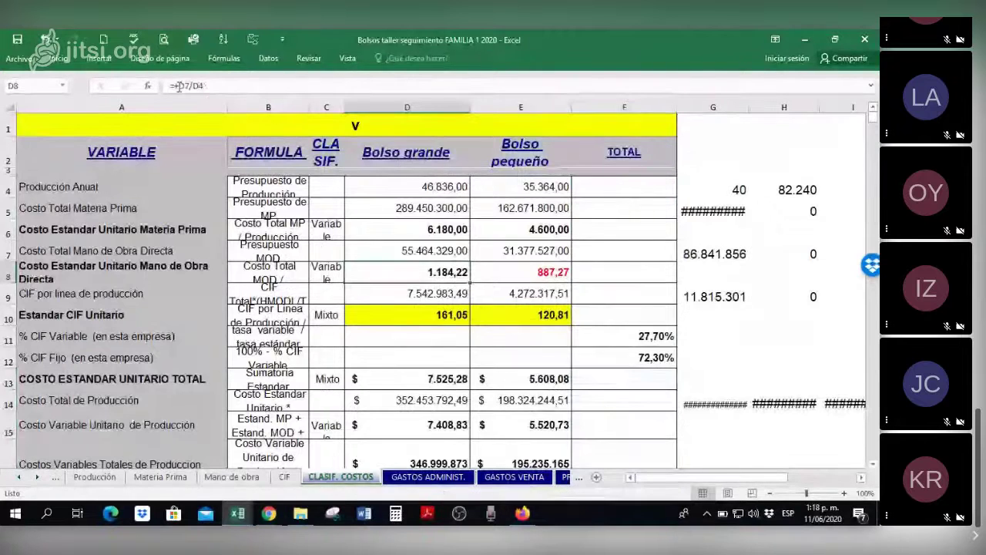
click(178, 86)
text(re)
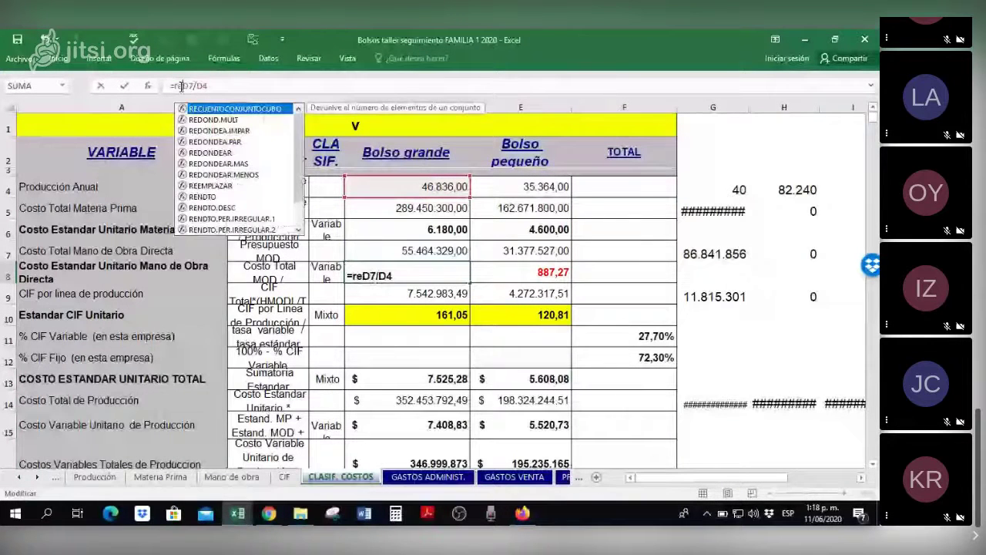
text(dondear()
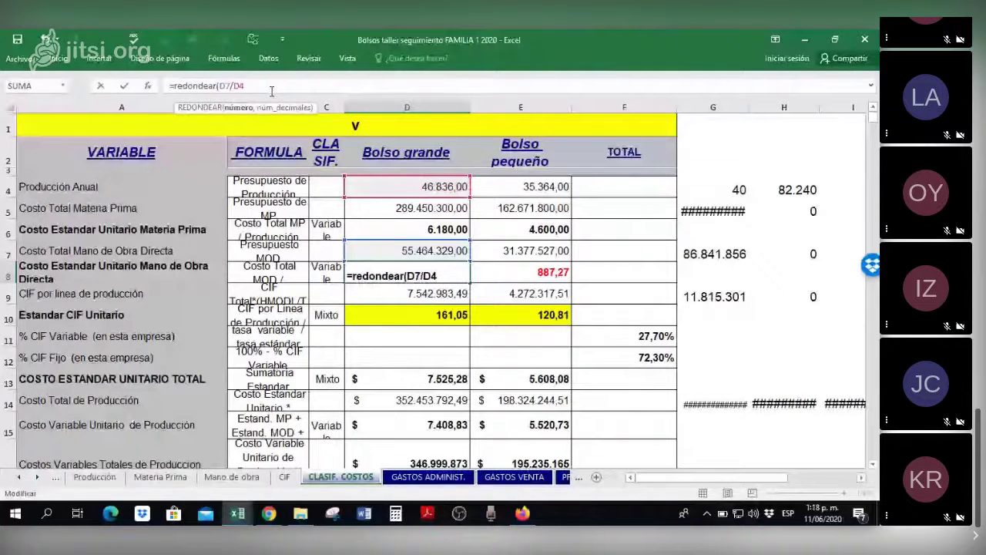
text(;0))
key(Return)
Round the Bolso pequeño unit direct labor cost in E8 to whole numbers with =redondear(E7/E4;0).
click(516, 266)
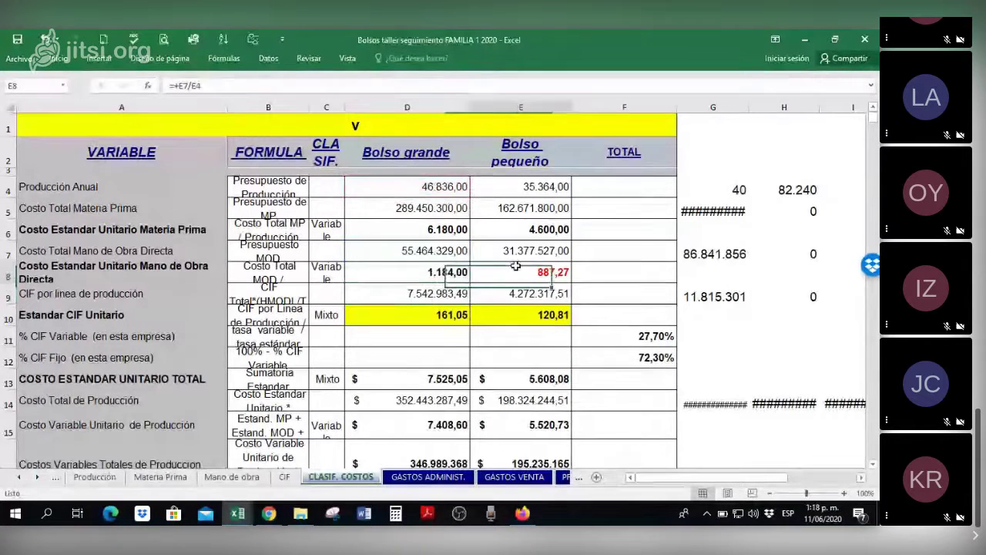
click(176, 85)
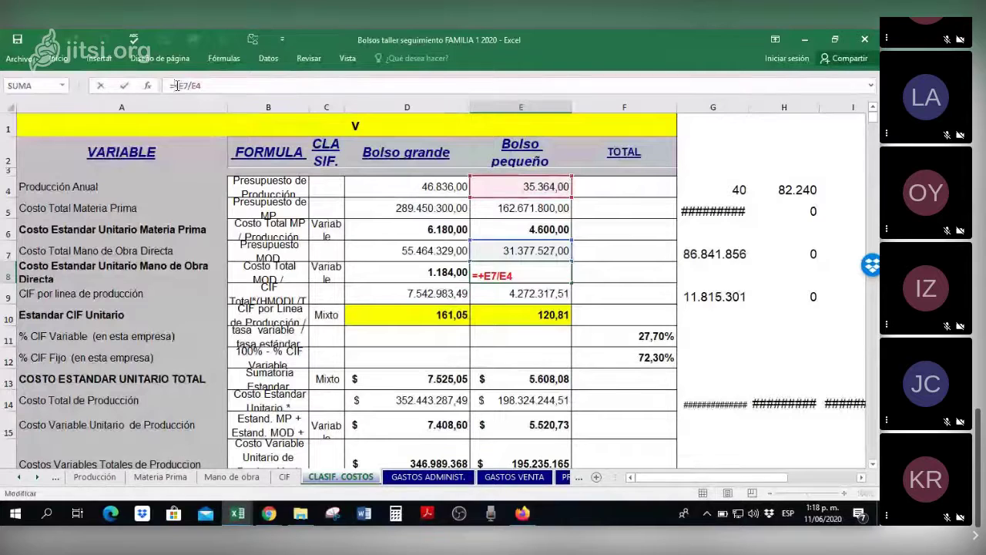
text(redonde)
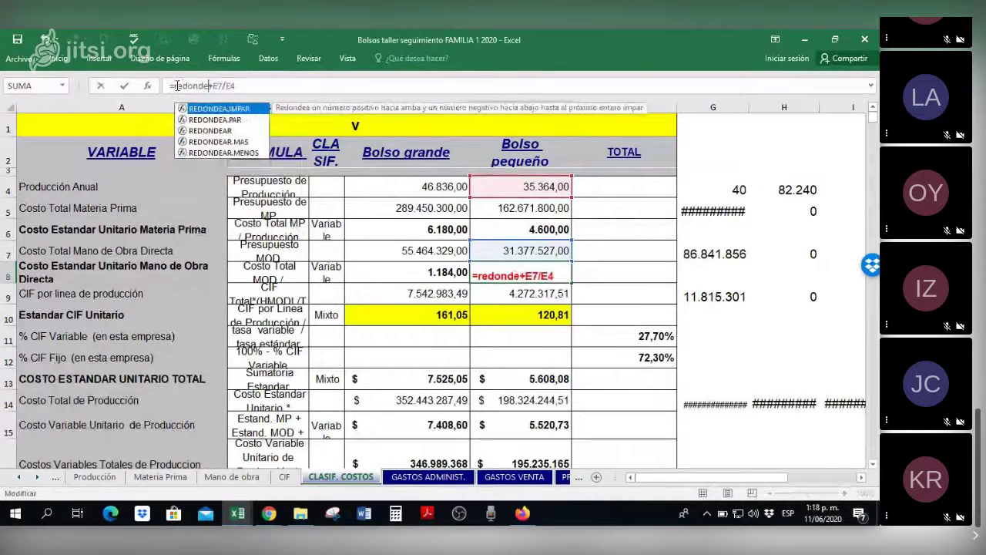
text(ar)
key(Delete)
text(()
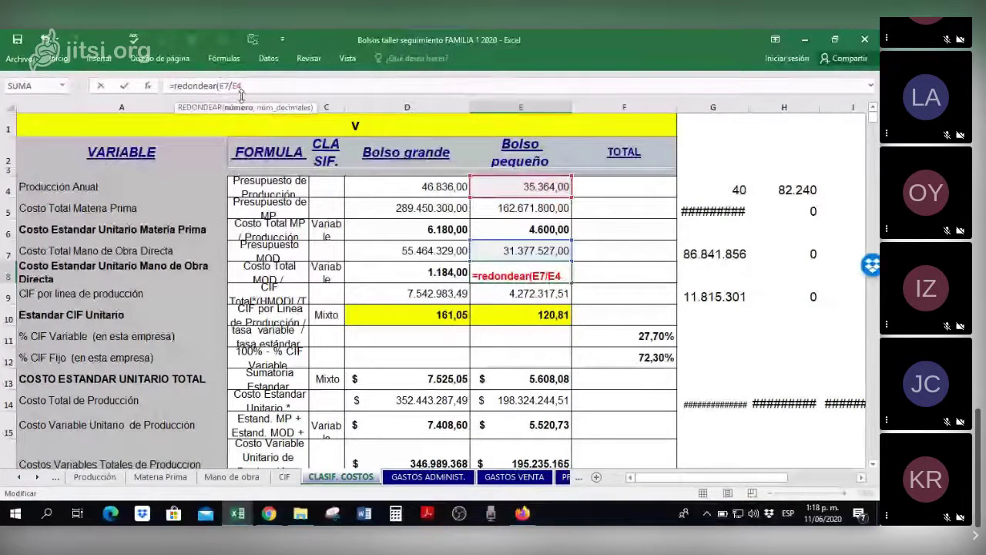
text(;0))
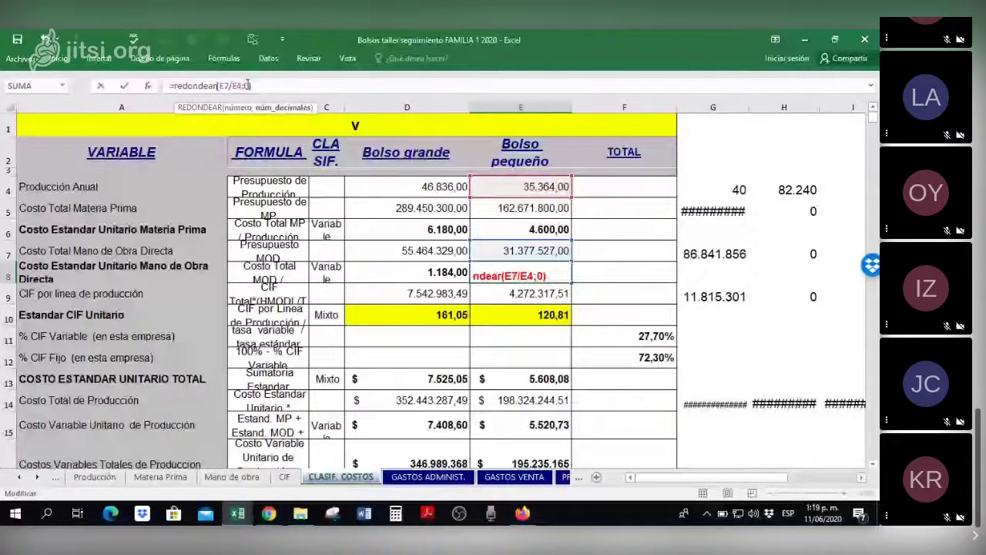
key(Return)
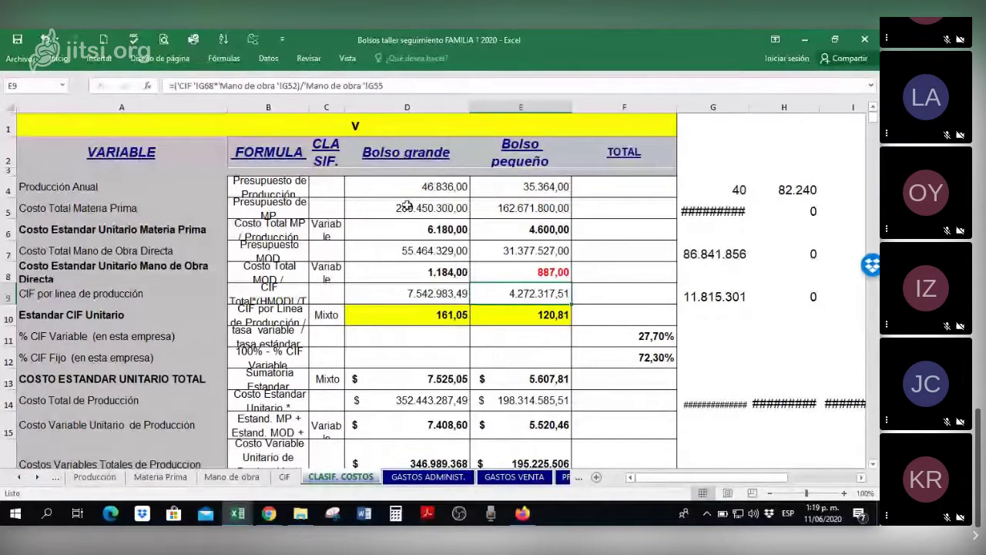
Apply the accounting format with the $ symbol to the total raw material costs in D5:E5.
drag(407, 206, 493, 208)
right_click(493, 208)
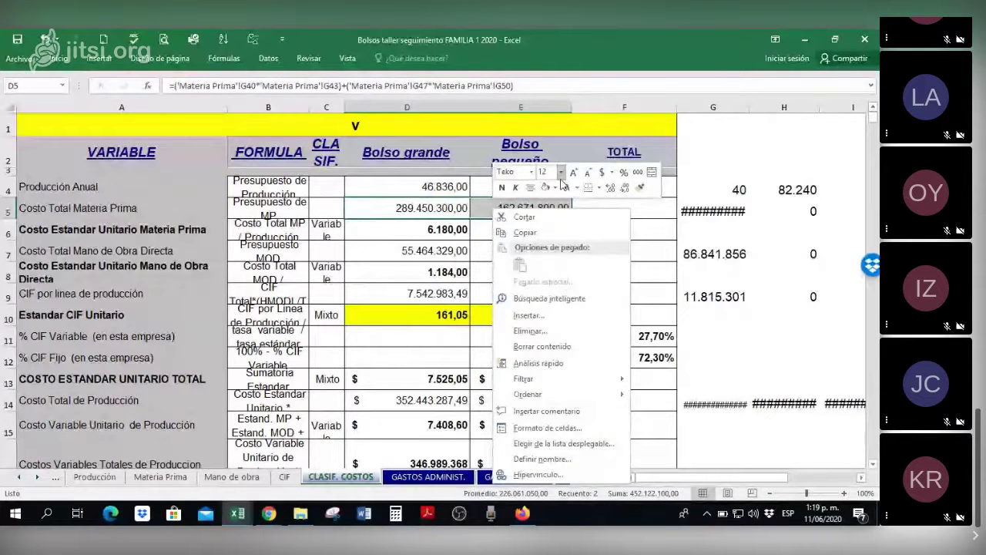
click(602, 171)
click(410, 329)
Narrow the VARIABLE column A so that more of the cost table fits in view.
scroll(409, 329, up, 3)
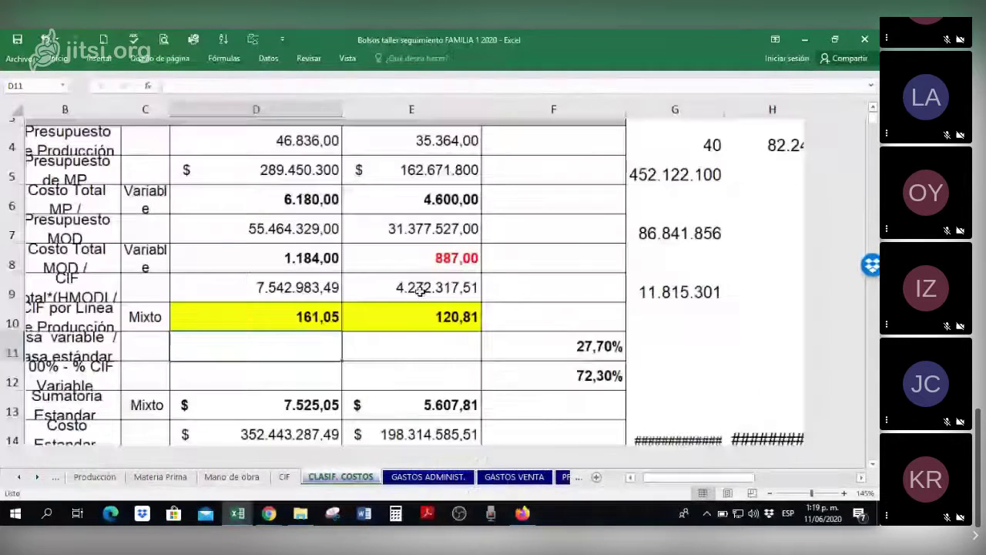
drag(665, 479, 656, 487)
scroll(623, 420, down, 1)
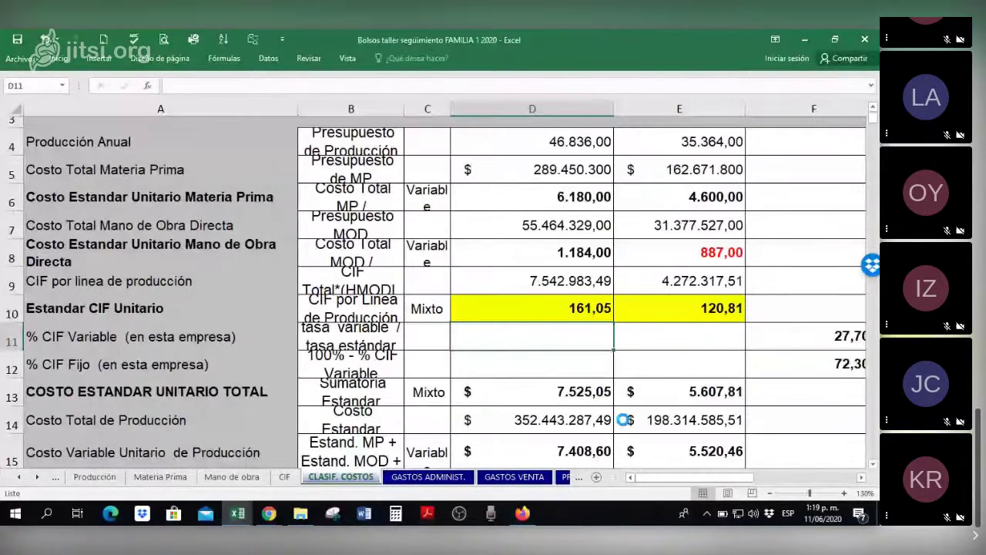
scroll(623, 420, down, 2)
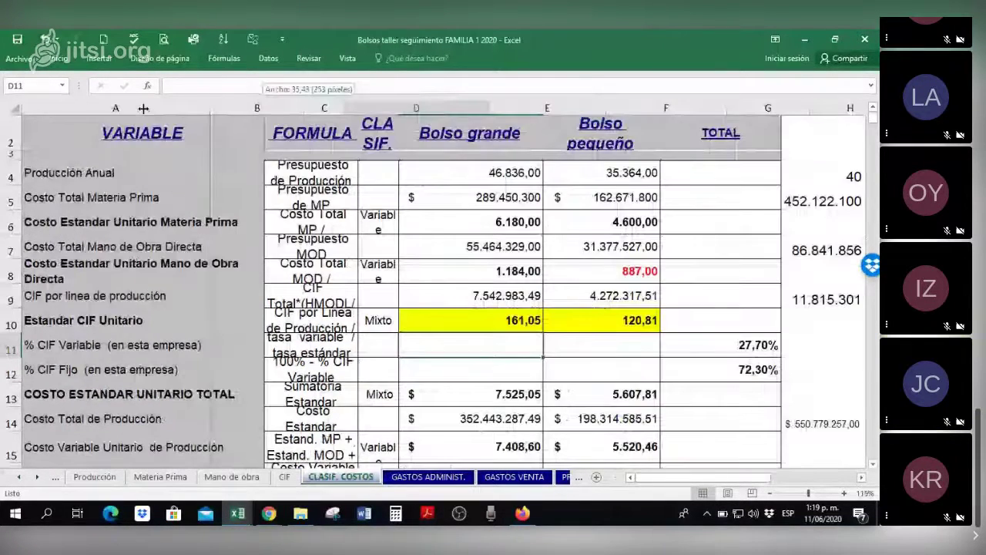
scroll(562, 369, up, 2)
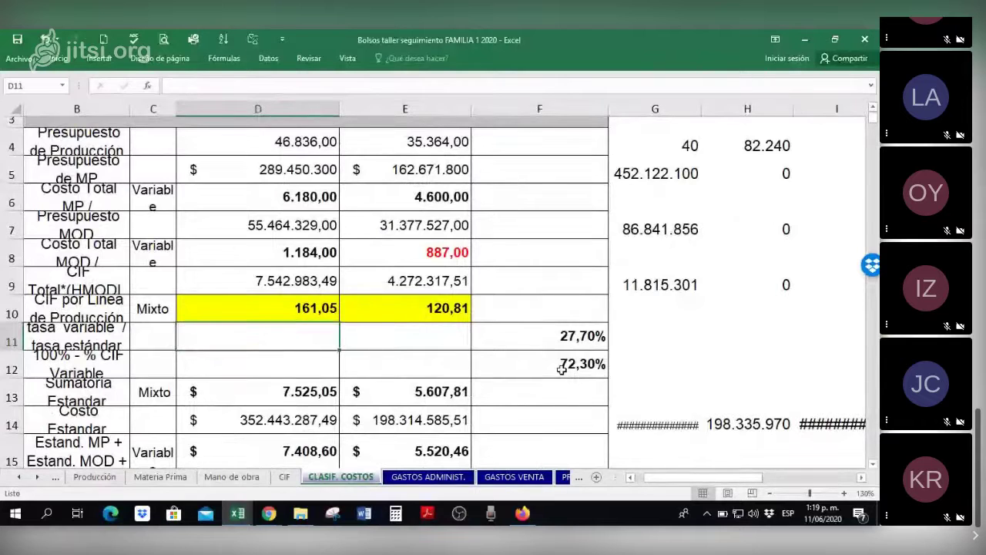
drag(656, 477, 646, 487)
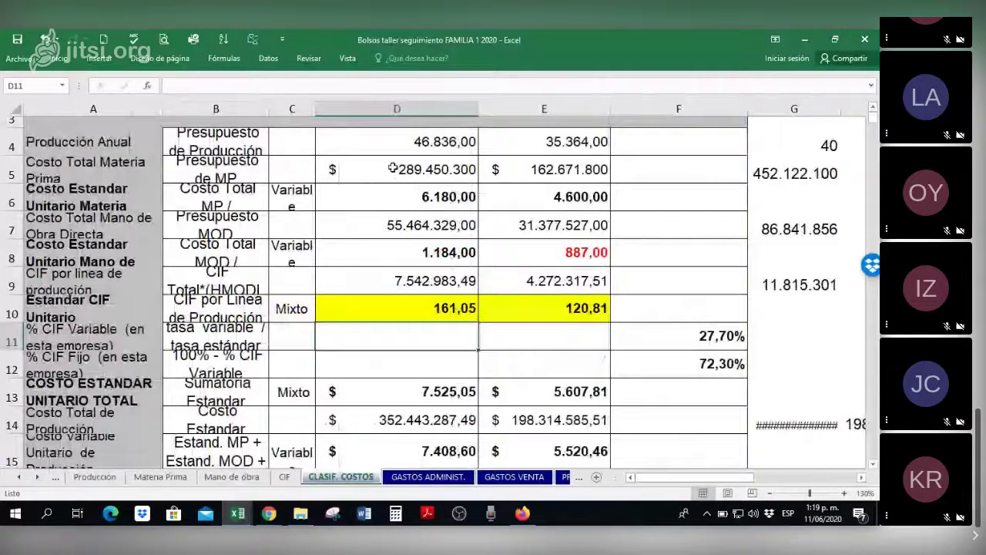
Set the raw material totals in D5:E5 to font size 14 and copy their formatting to the direct labor totals in D7:E7.
drag(403, 168, 527, 177)
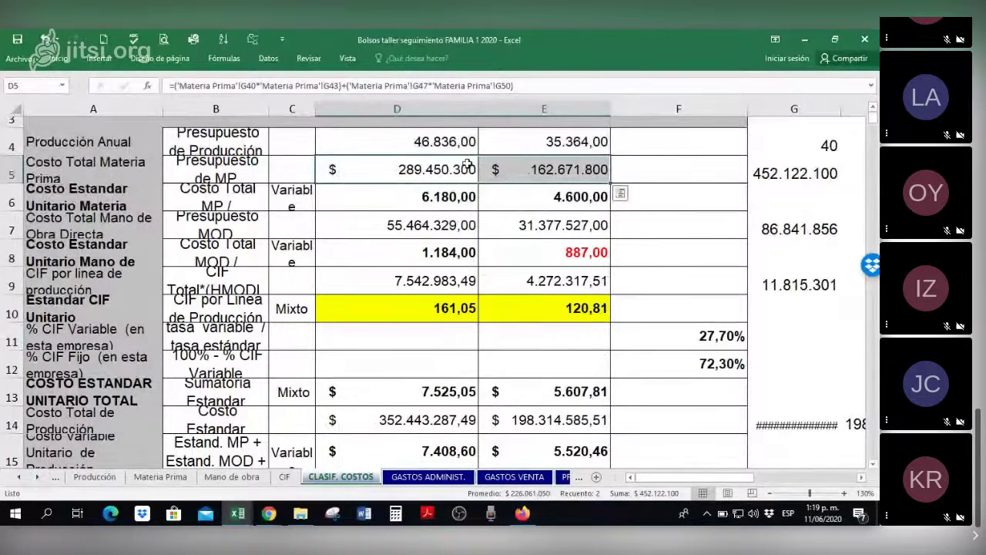
right_click(396, 168)
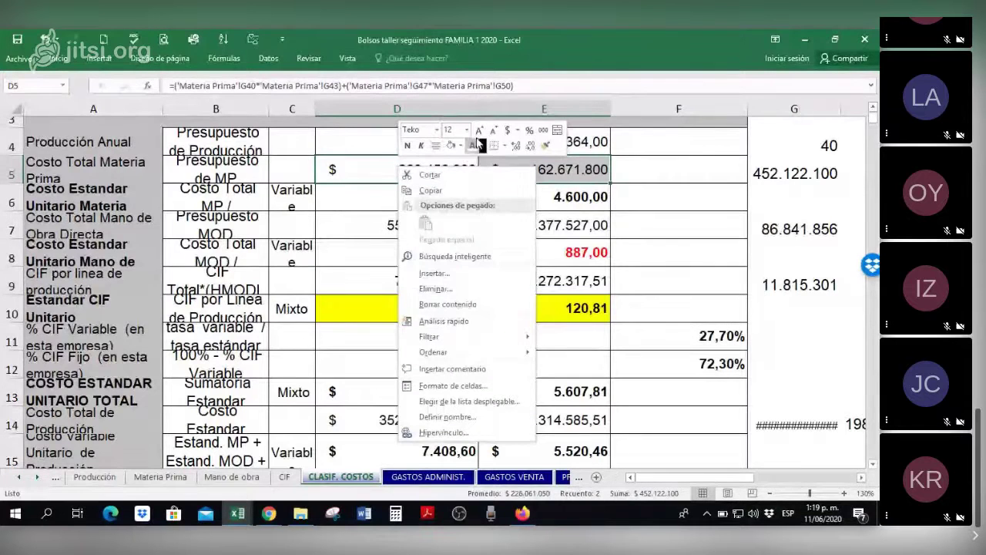
key(Escape)
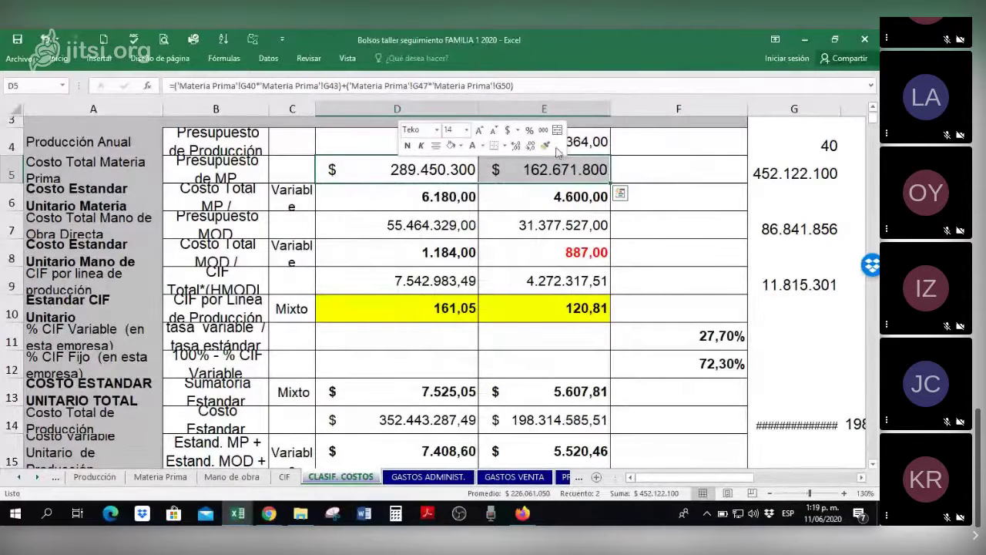
click(545, 145)
drag(470, 227, 512, 229)
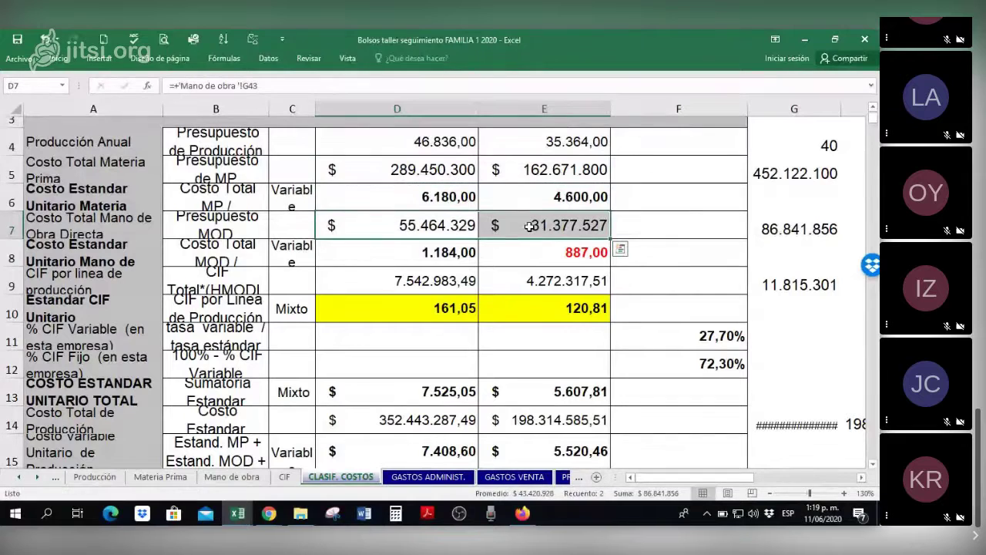
Copy the formatting of D7:E7 to the other total cost rows in D9:E9, D14:E14, D16:E16 and D18:E18.
right_click(373, 208)
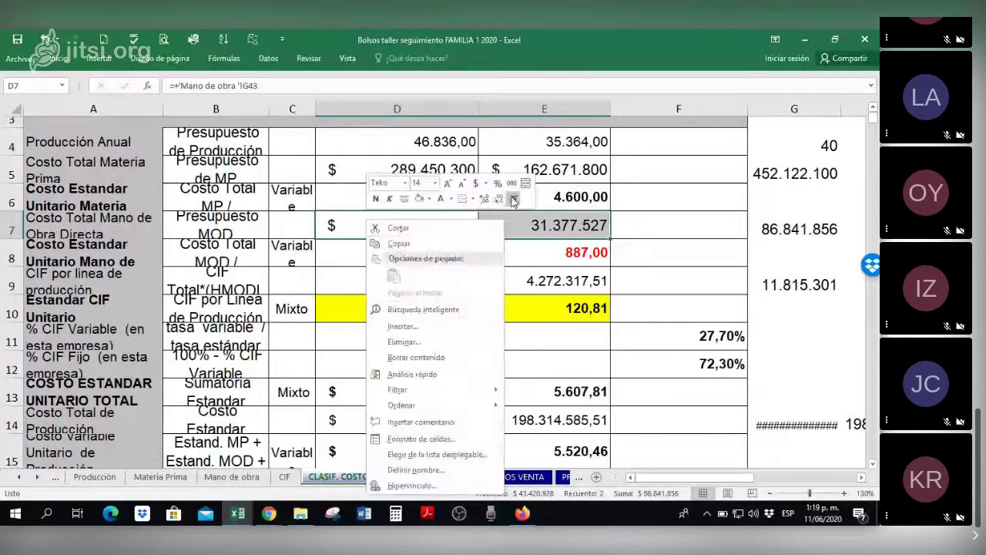
click(515, 198)
drag(393, 289, 540, 283)
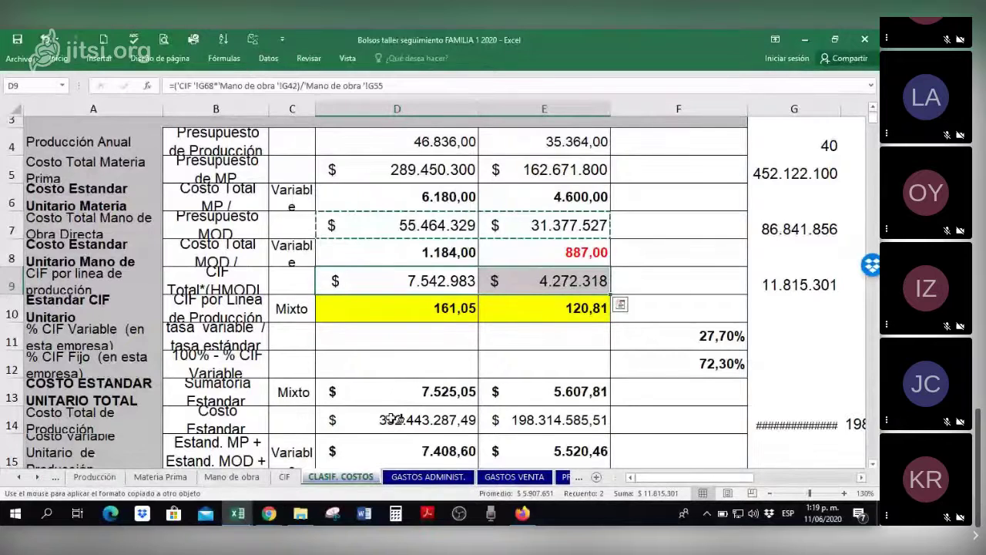
drag(393, 419, 540, 420)
scroll(391, 413, down, 1)
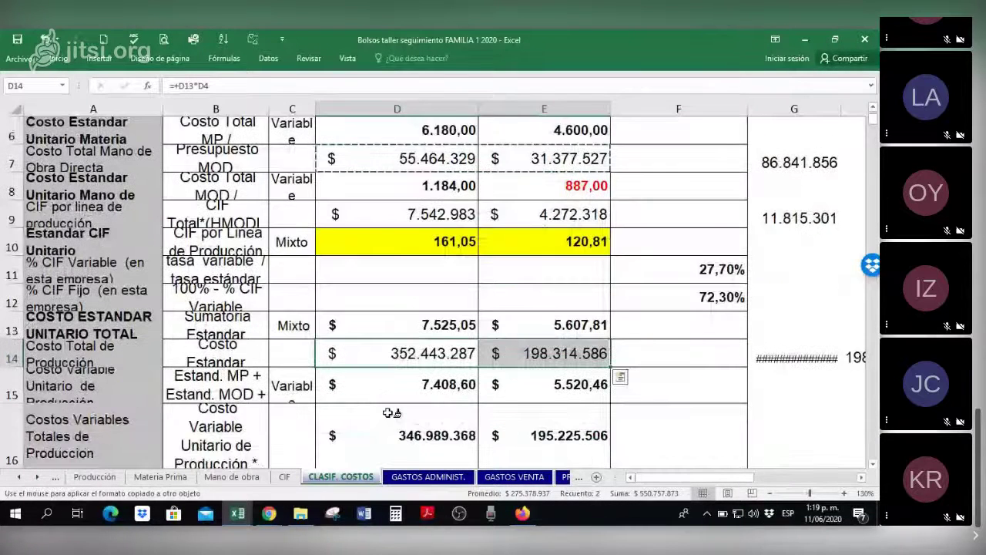
scroll(391, 413, down, 3)
click(379, 370)
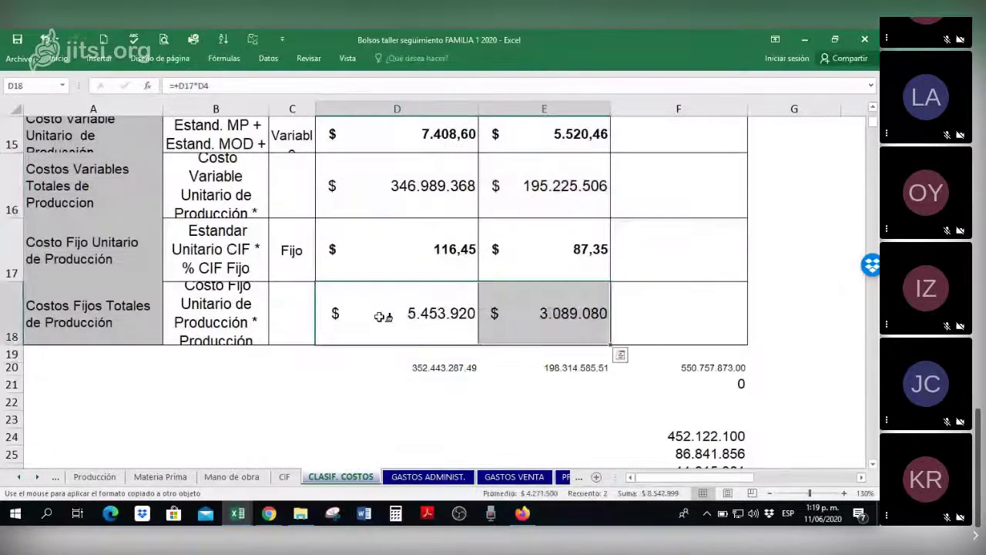
scroll(383, 370, up, 4)
scroll(385, 316, up, 1)
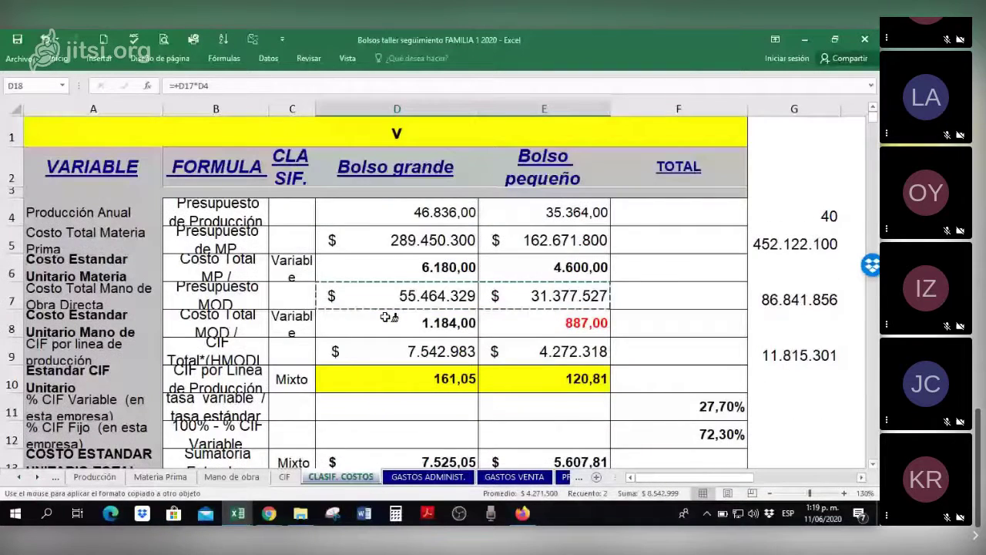
scroll(390, 319, down, 2)
key(Escape)
scroll(402, 293, up, 1)
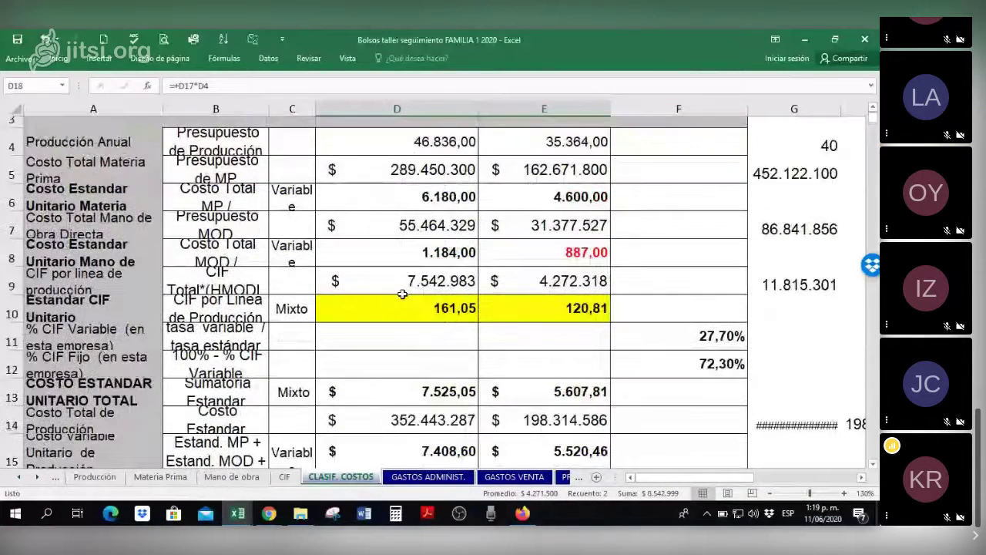
Round the Bolso grande unit CIF standard in D10 to whole numbers with =redondear(D9/D4;0).
click(402, 297)
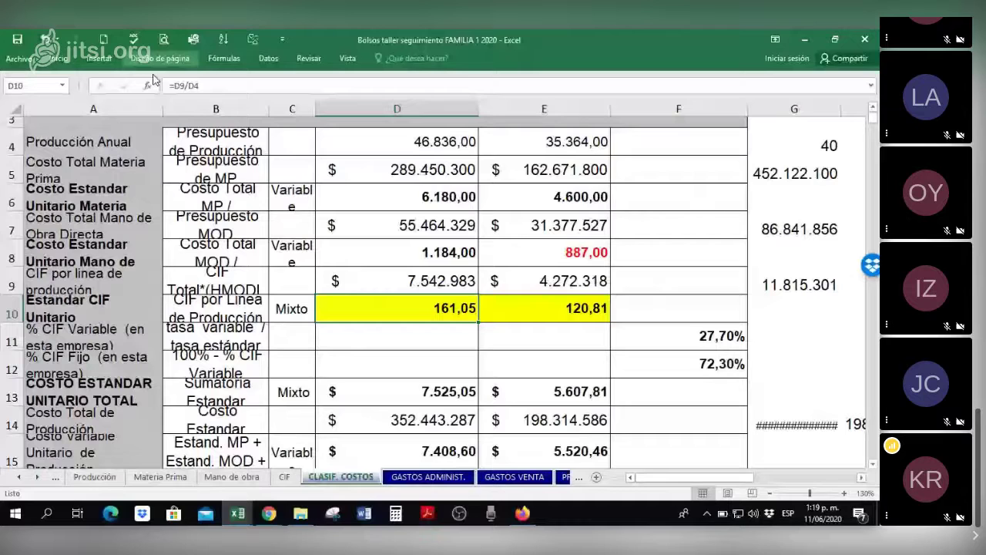
click(173, 86)
text(redp)
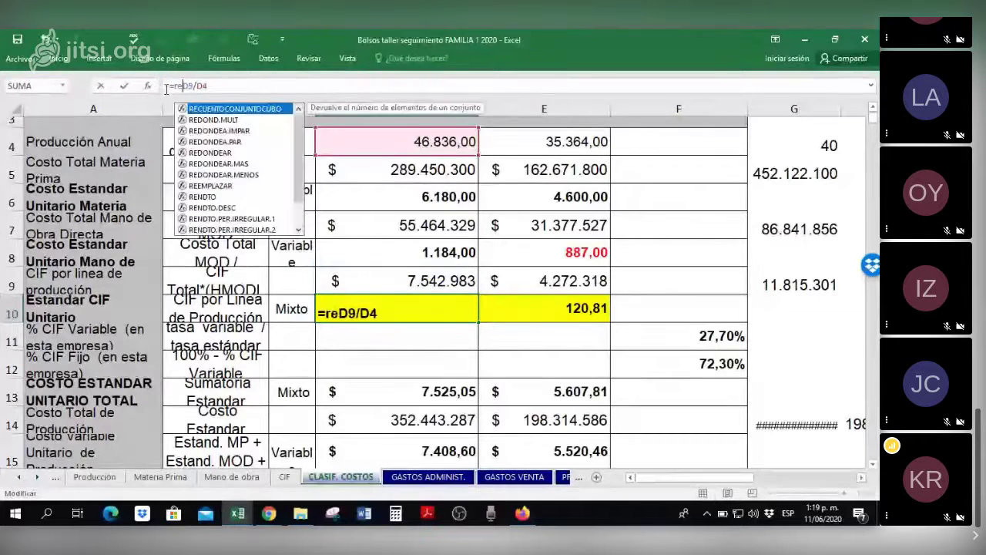
key(BackSpace)
text(ondear(D9/D4)
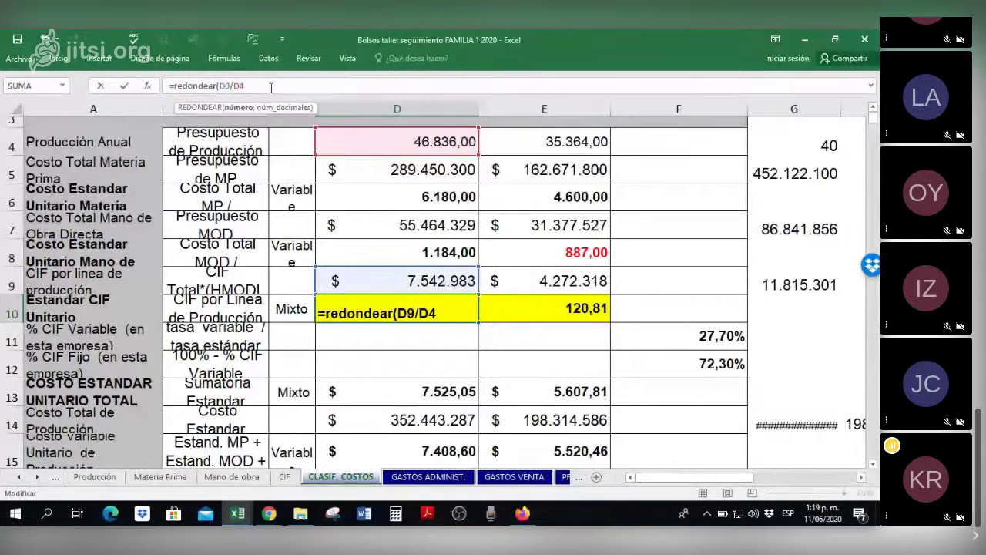
text(,0)
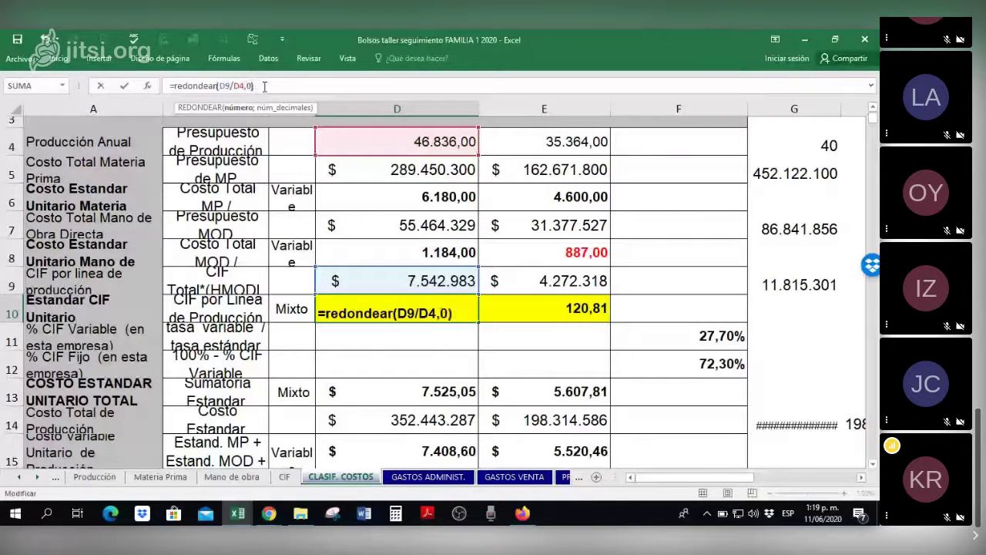
key(BackSpace)
text(;0))
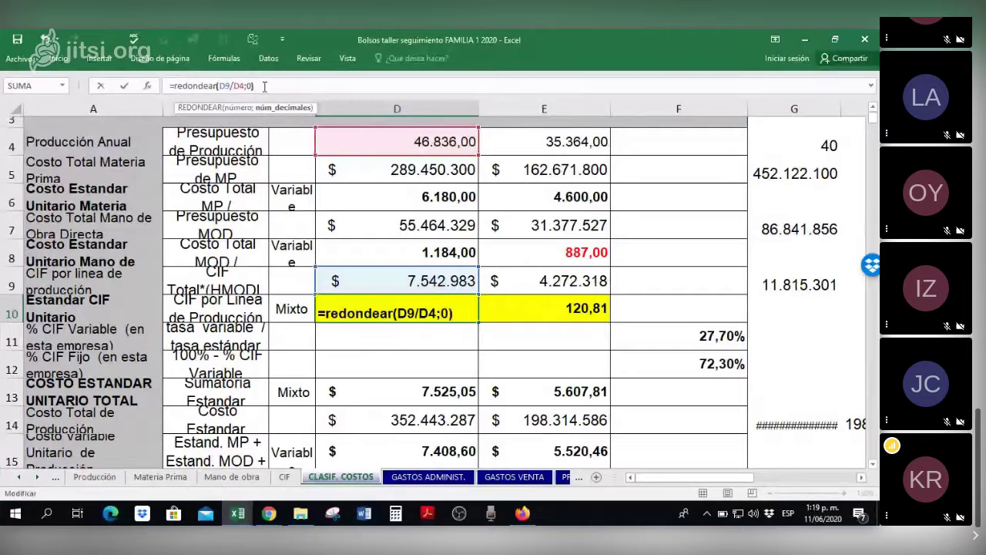
key(Return)
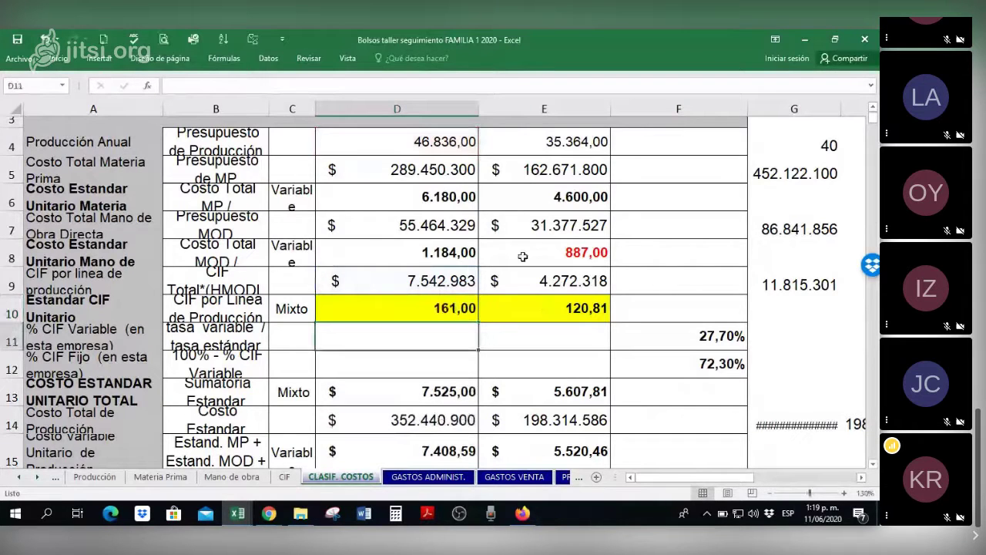
Round the Bolso pequeño unit CIF standard in E10 to whole numbers with =redondear(E9/E4;0).
click(519, 315)
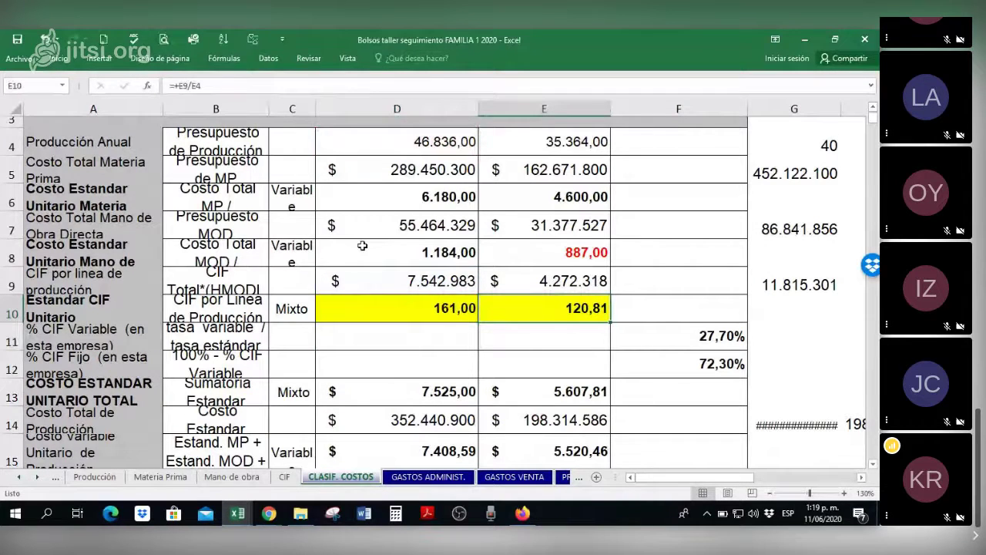
click(179, 86)
key(BackSpace)
text(red)
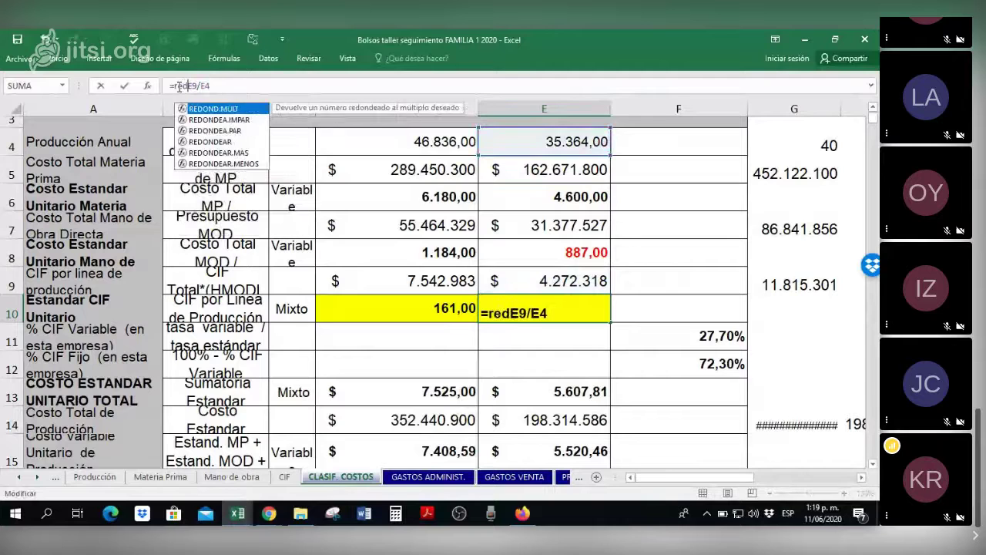
text(ondear()
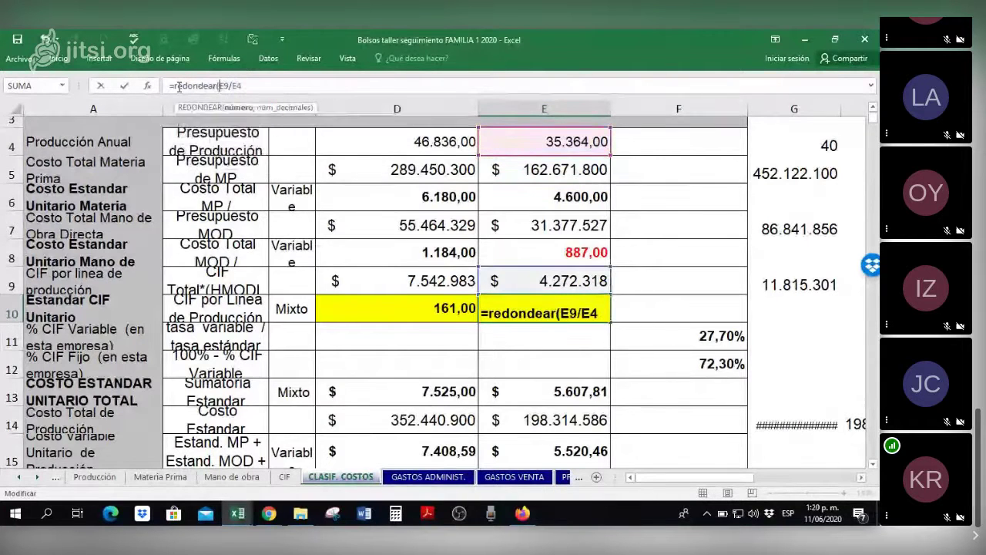
text(;)
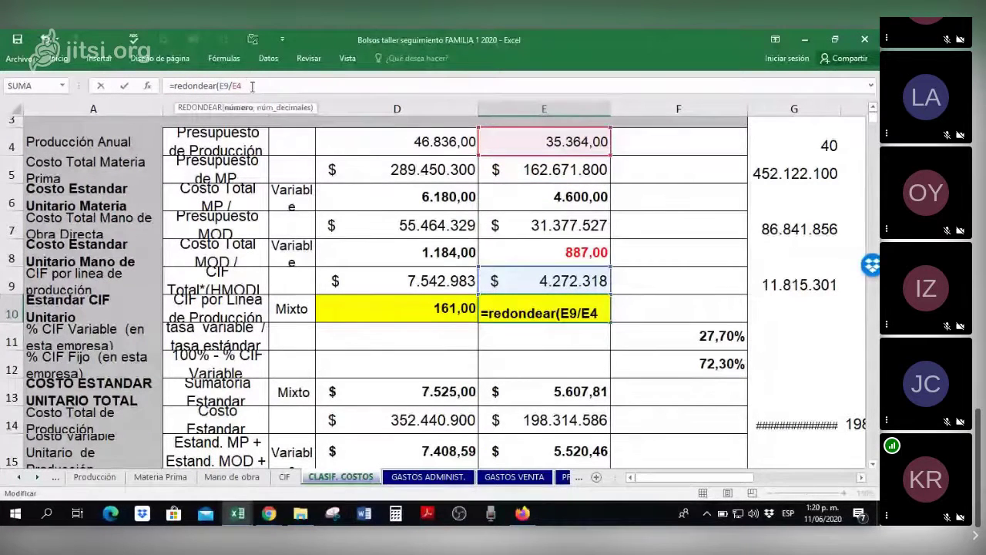
text(2))
key(Return)
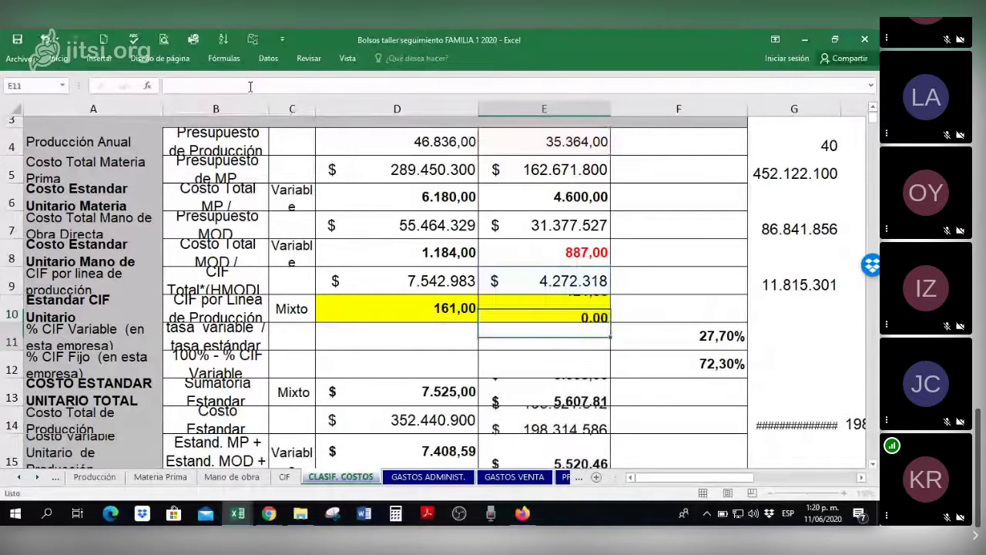
Apply the accounting format with the $ symbol and a light orange fill to the unit raw material costs in D6:E6.
scroll(502, 158, up, 1)
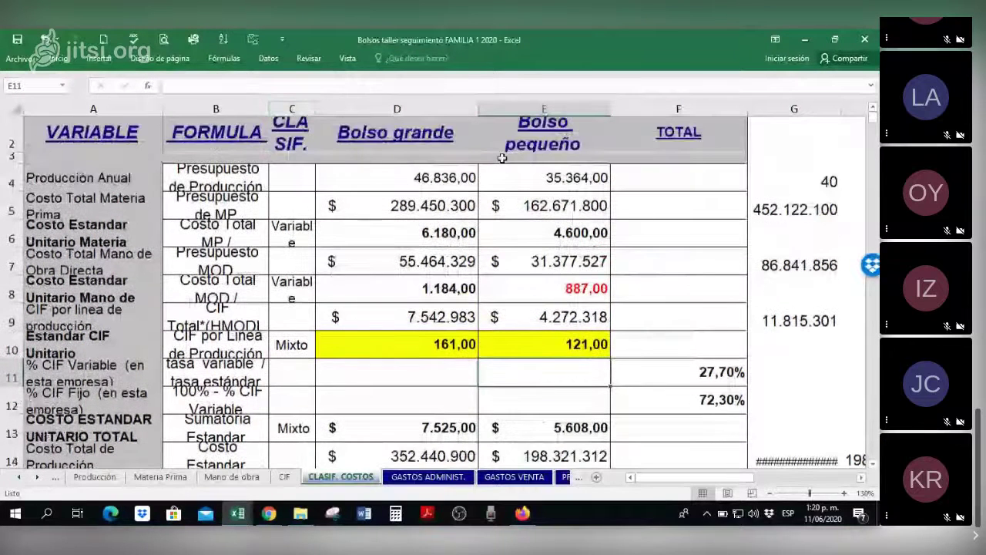
scroll(502, 158, up, 1)
click(551, 268)
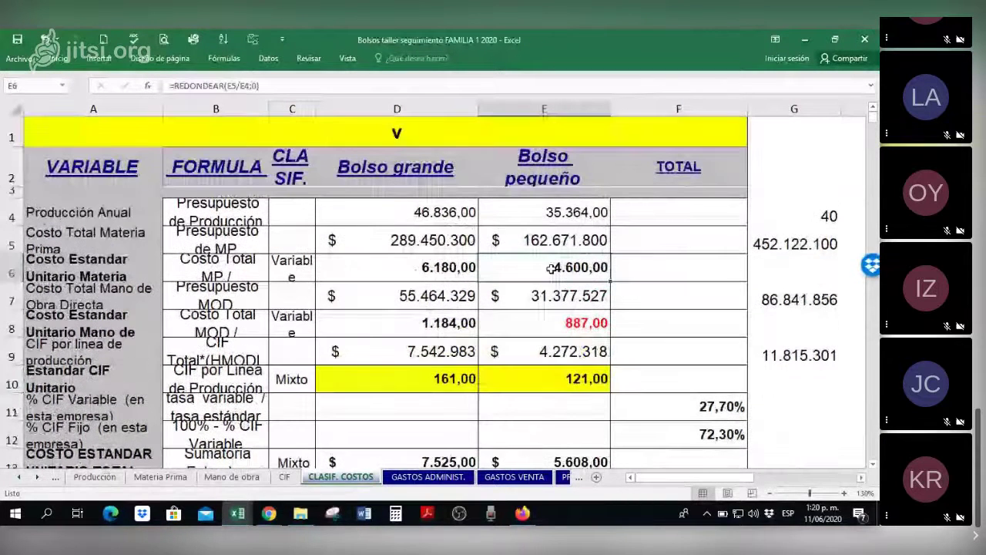
drag(416, 268, 559, 270)
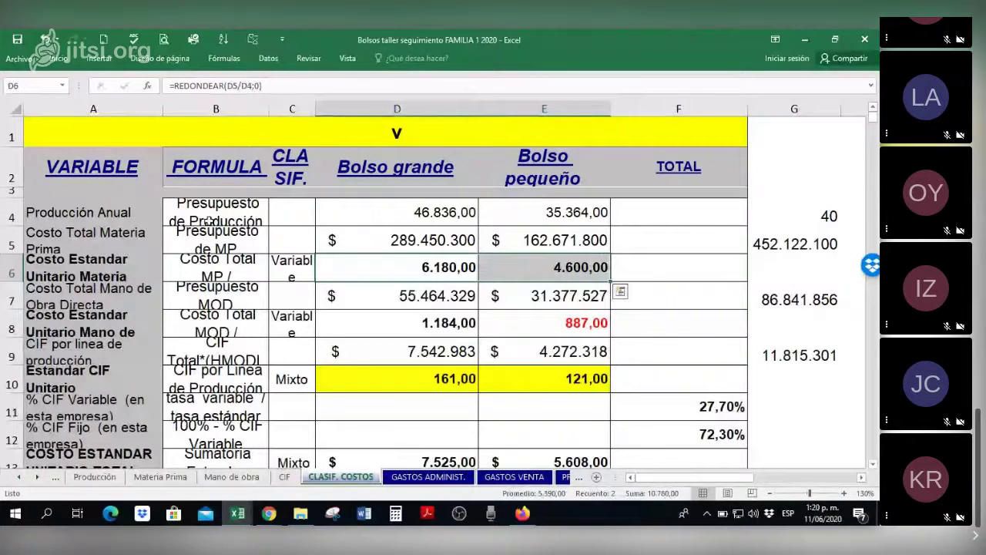
click(61, 60)
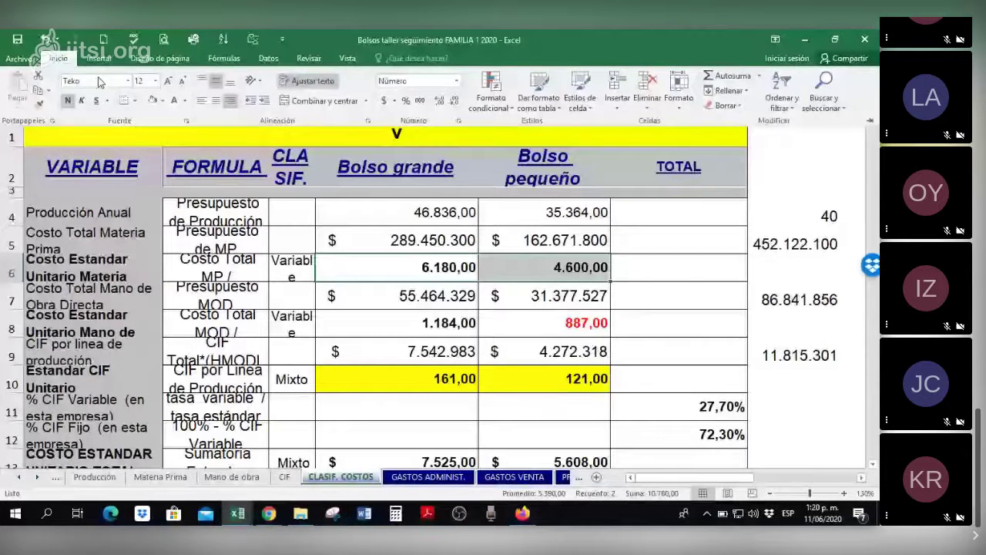
click(384, 101)
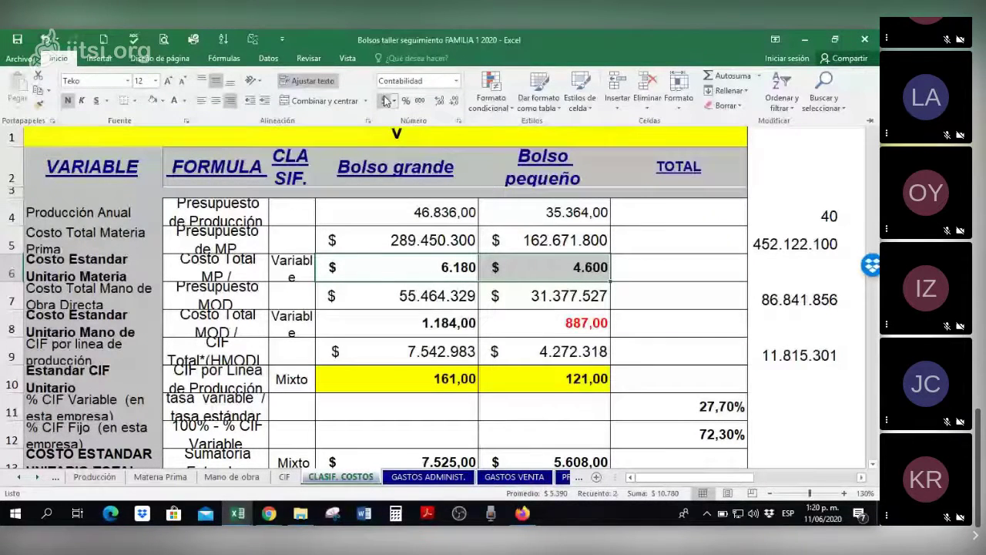
click(162, 99)
click(207, 146)
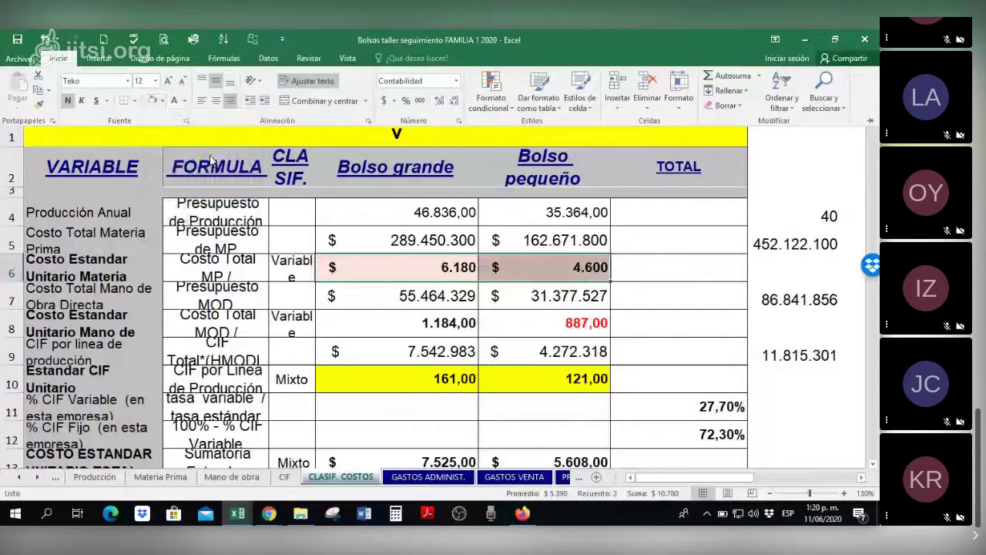
click(524, 250)
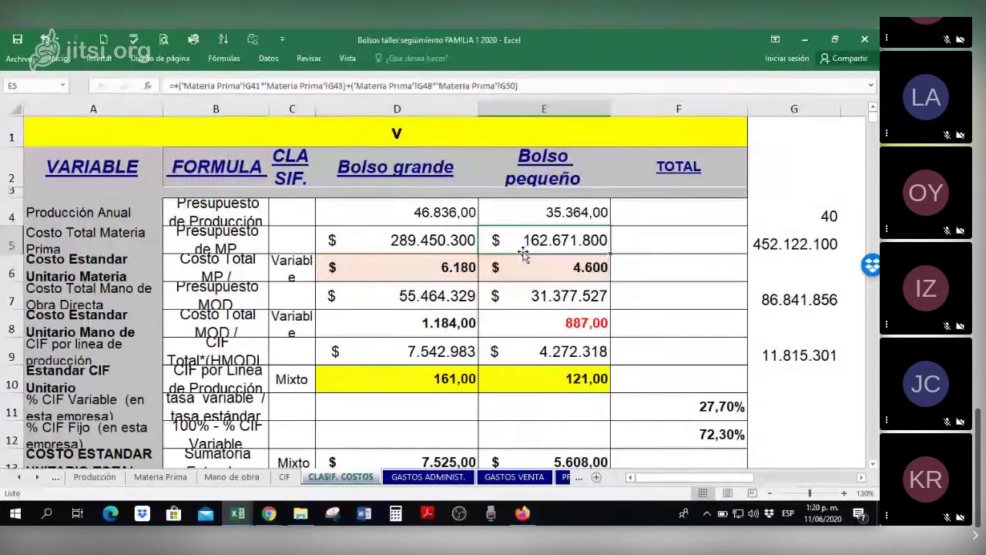
drag(548, 262, 386, 263)
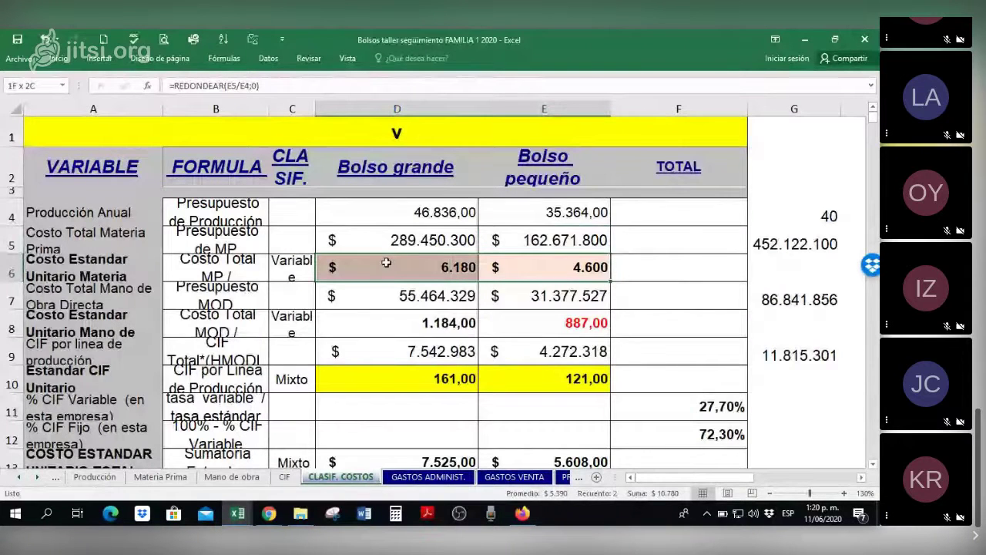
scroll(393, 299, down, 1)
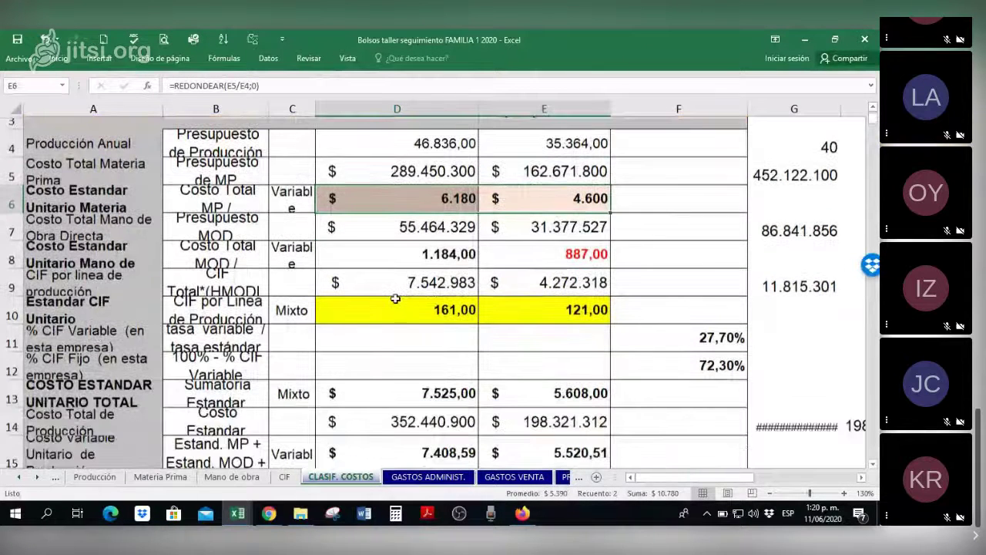
scroll(395, 299, up, 1)
click(533, 274)
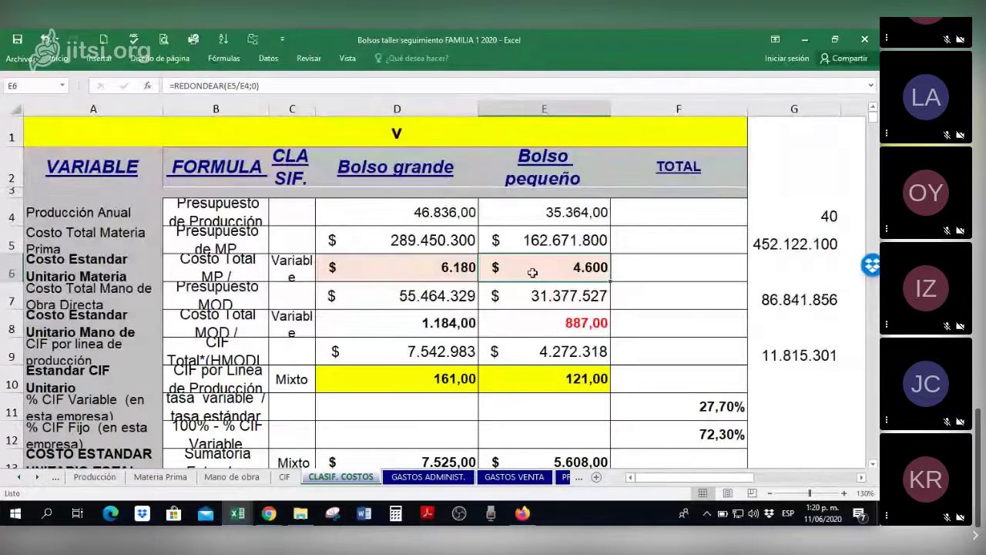
drag(544, 213, 539, 239)
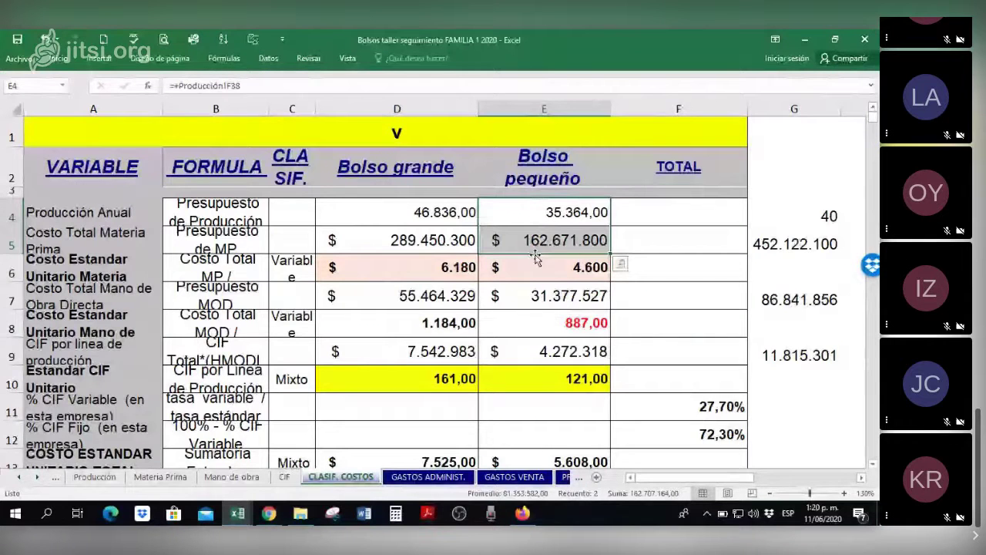
Copy the formatting of D6:E6 to the unit labour costs in D8:E8 and the unit CIF standards in D10:E10.
drag(416, 268, 518, 276)
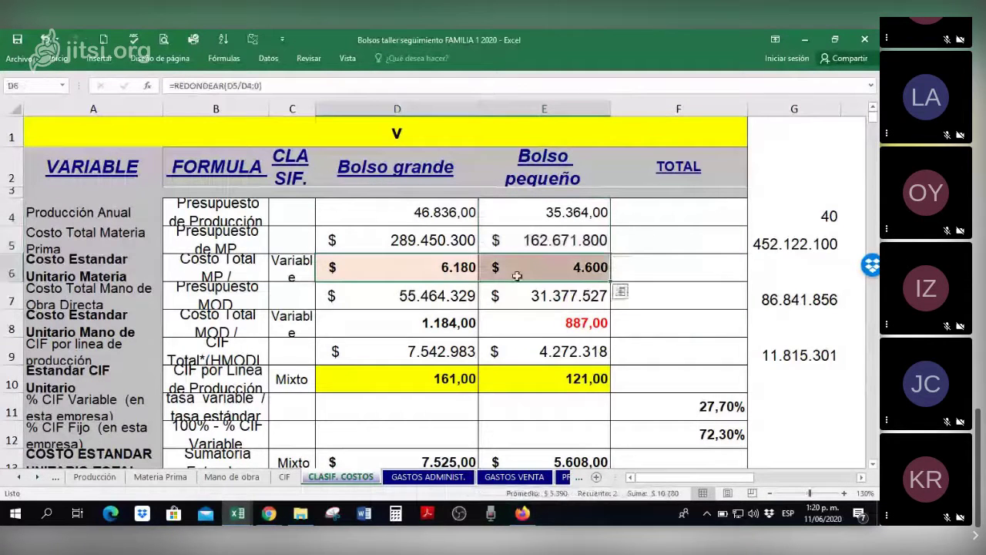
right_click(517, 276)
click(666, 203)
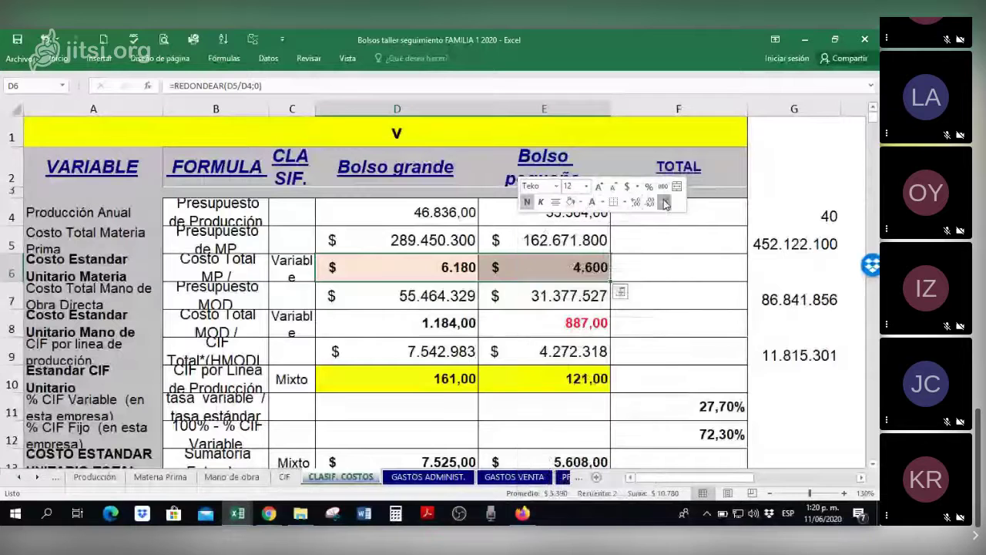
drag(407, 333, 494, 325)
right_click(417, 333)
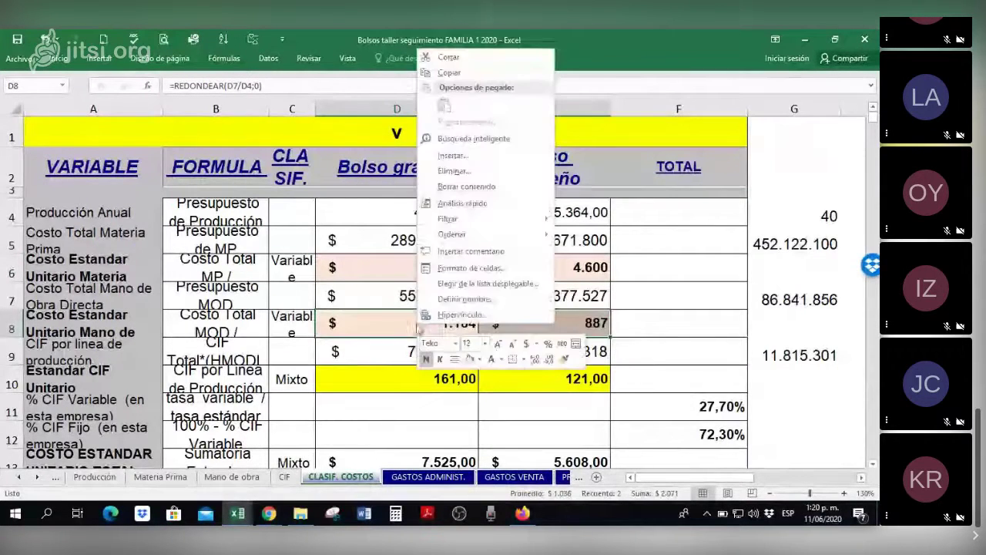
click(565, 360)
drag(396, 378, 524, 385)
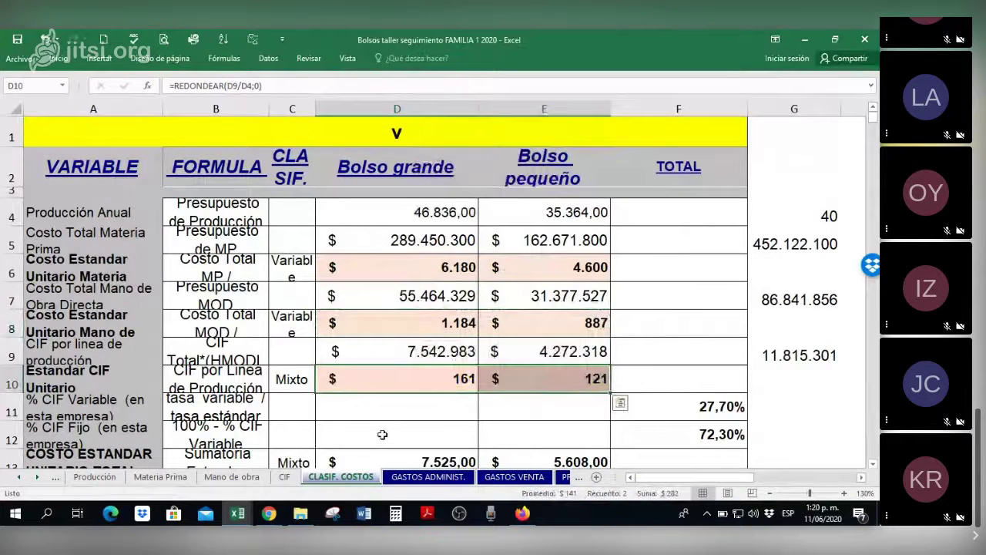
click(383, 435)
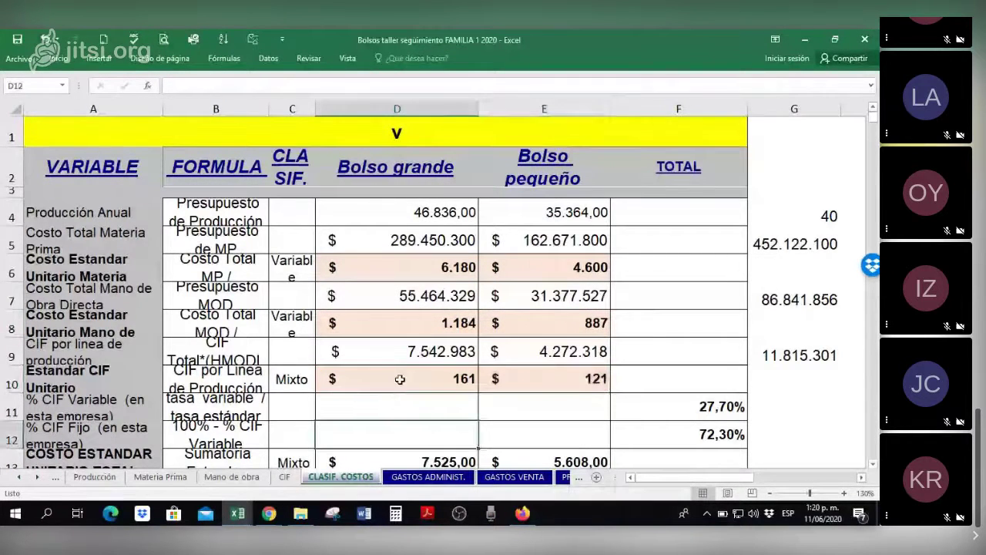
Reduce the height of header row 2 and copy the formatting of D10:E10 to the total unit standard costs in D13:E13.
drag(7, 189, 6, 168)
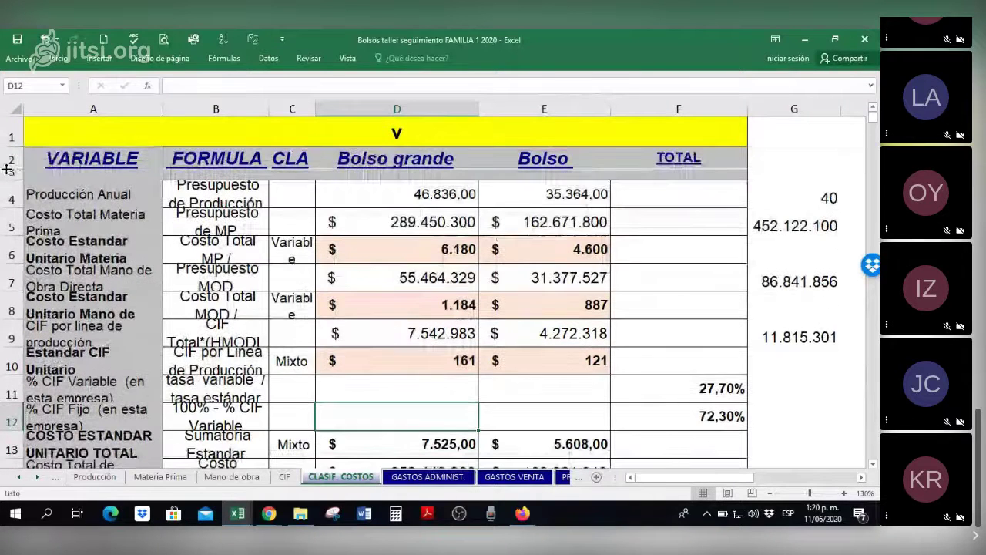
click(423, 444)
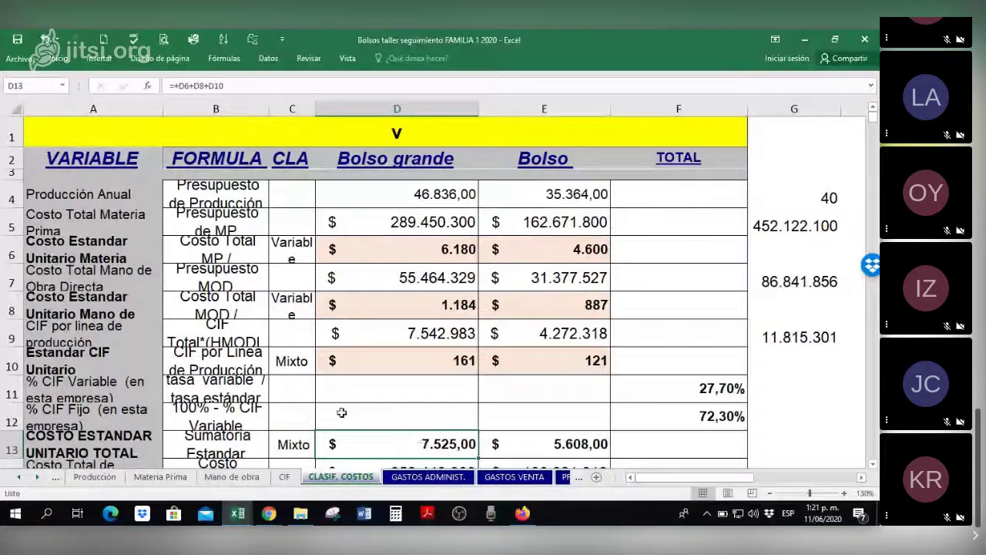
drag(370, 360, 540, 361)
right_click(476, 372)
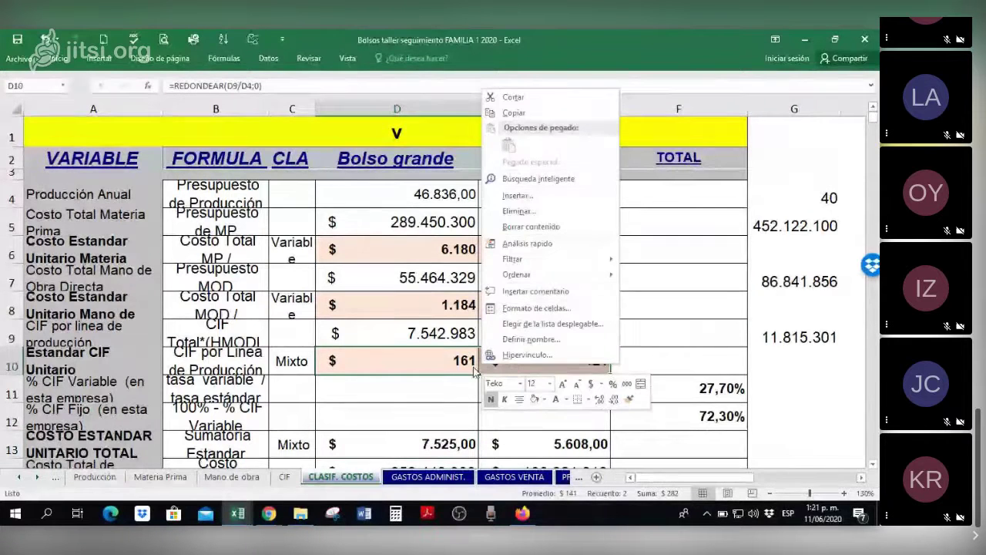
click(629, 398)
drag(385, 447, 579, 446)
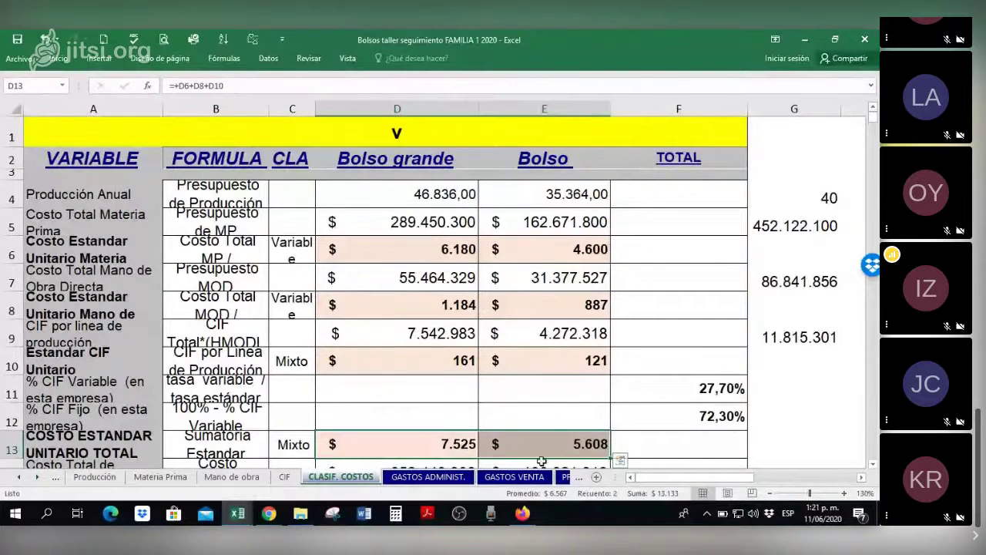
click(546, 396)
Try to round the Bolso grande unit variable cost in D15 with =redondear(D6+D8(+D10*F11);0).
scroll(546, 397, down, 2)
scroll(506, 377, down, 1)
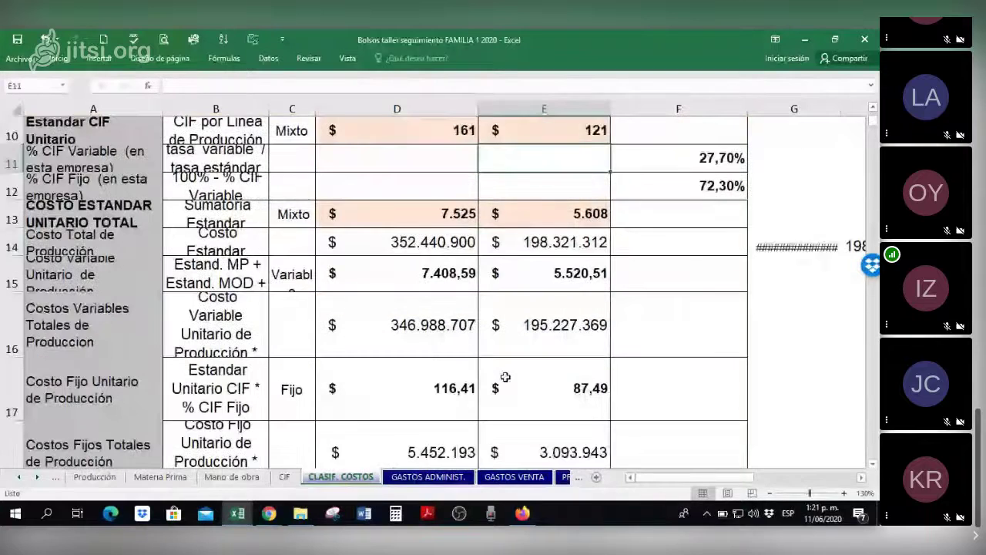
click(397, 274)
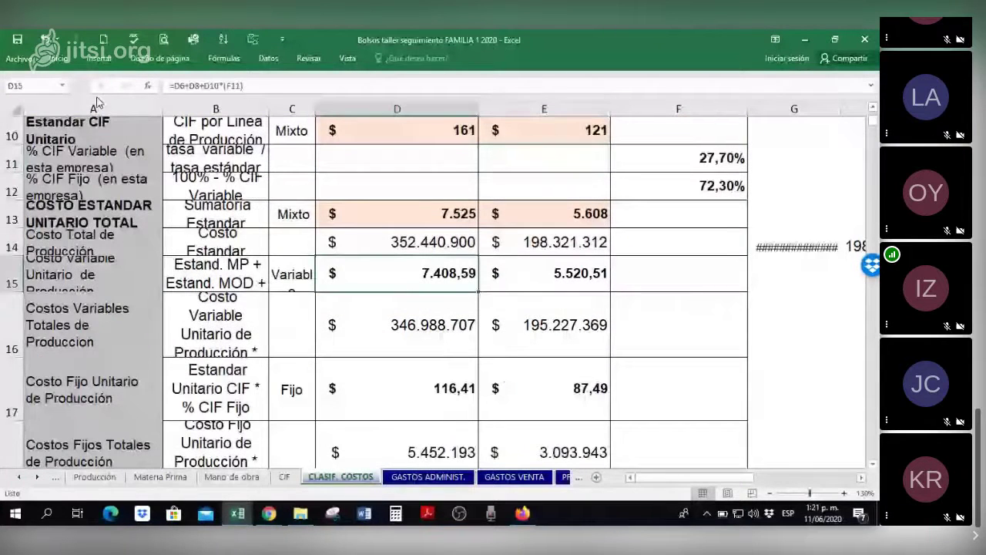
click(174, 87)
click(201, 85)
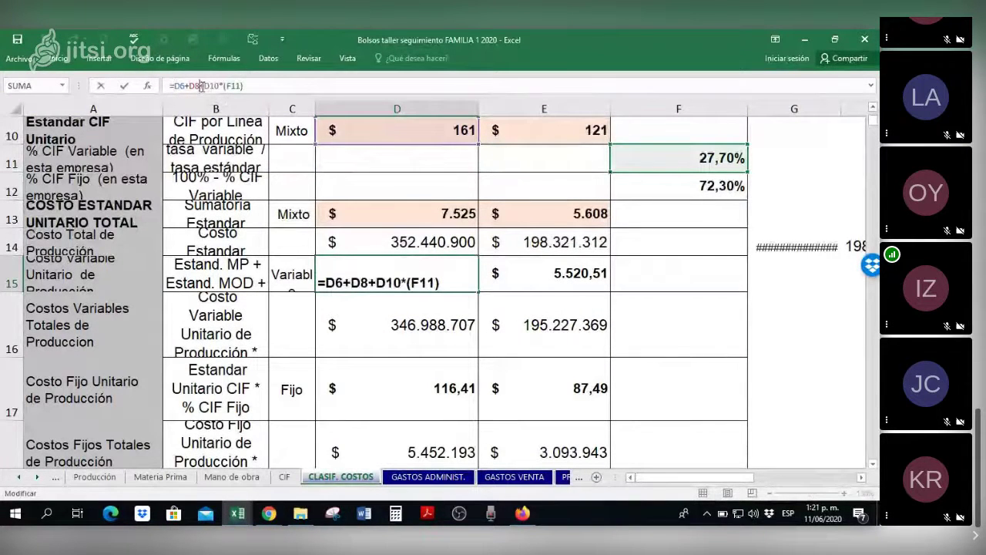
text(()
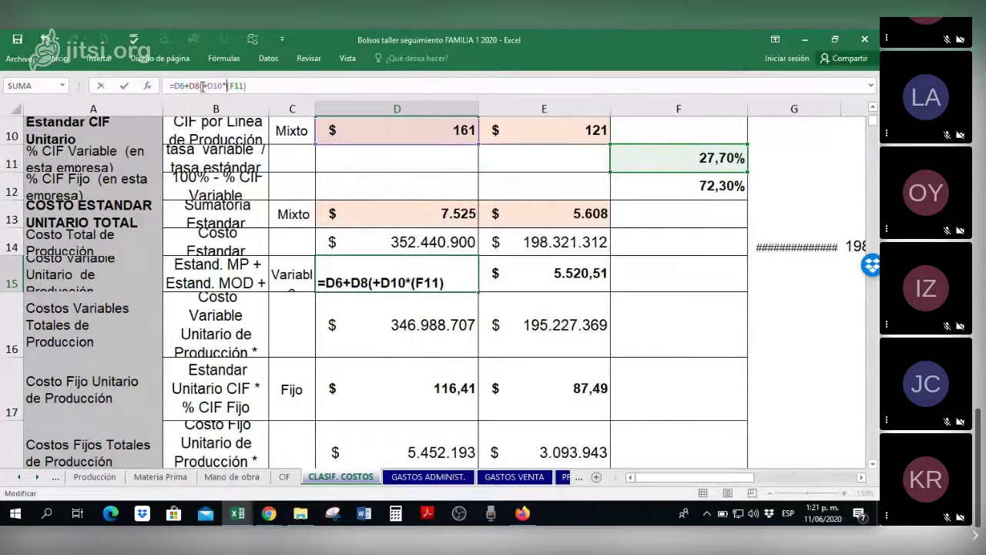
key(Delete)
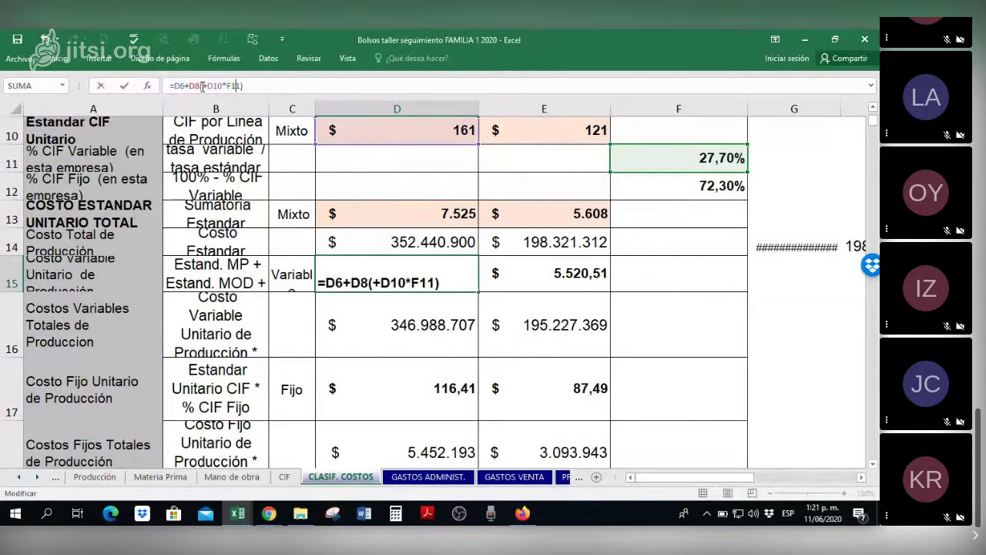
key(Home)
key(Right)
text(redondea)
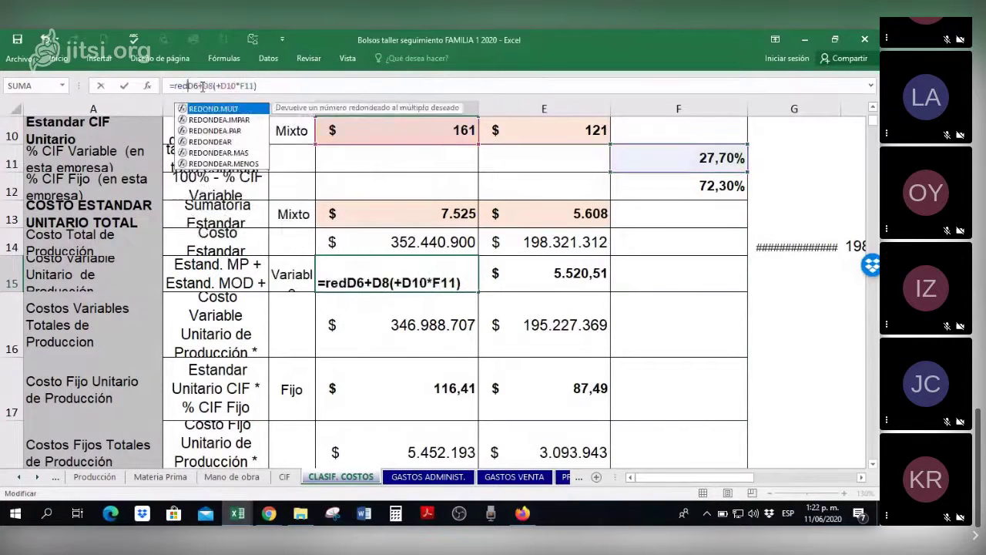
text(r)
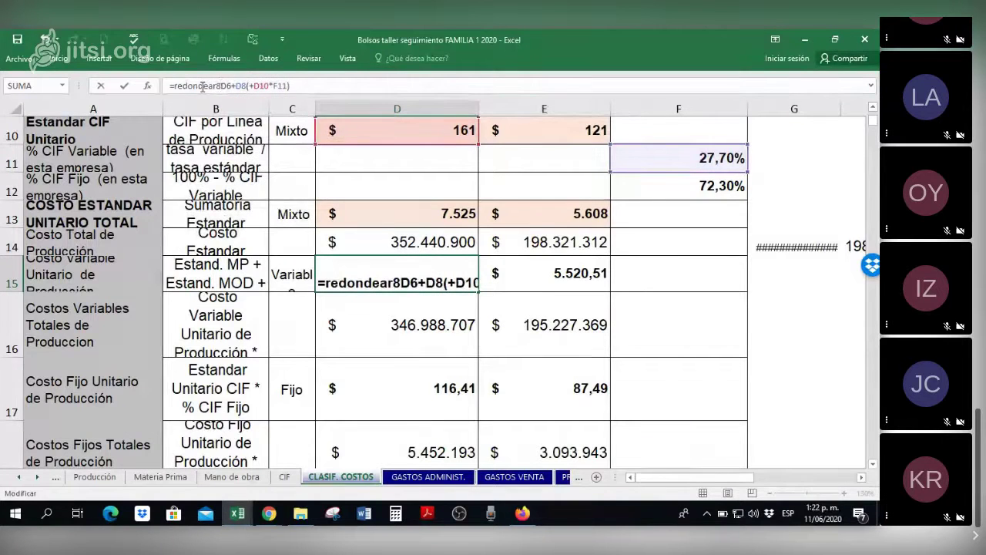
text(()
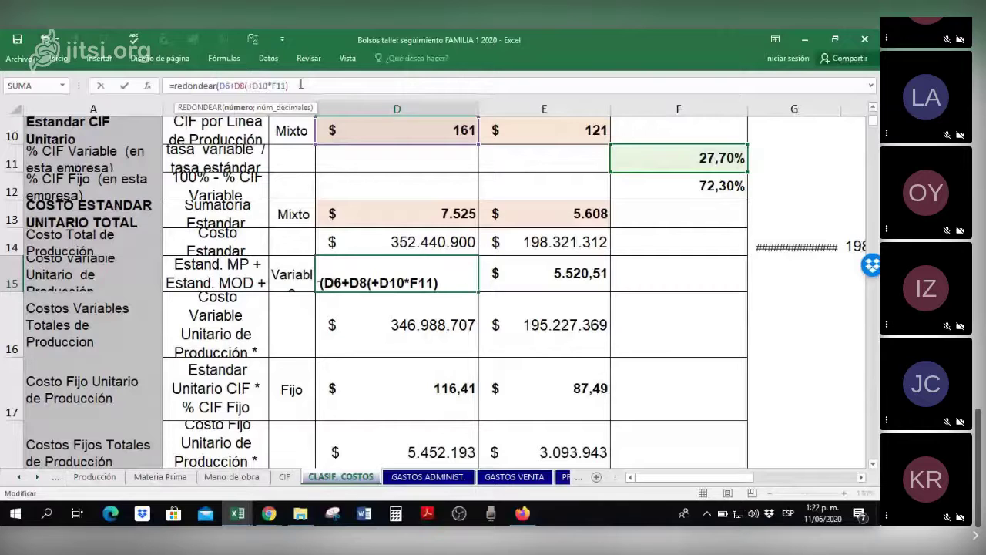
text(;0))
key(Return)
click(411, 272)
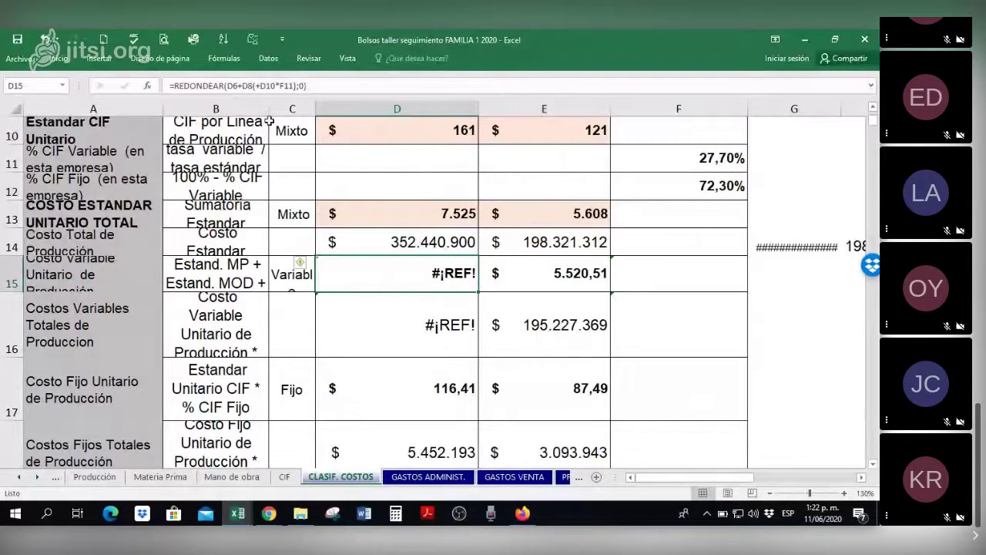
Remove the plus sign before D10 in the D15 formula, and undo both edits made to that formula.
click(258, 86)
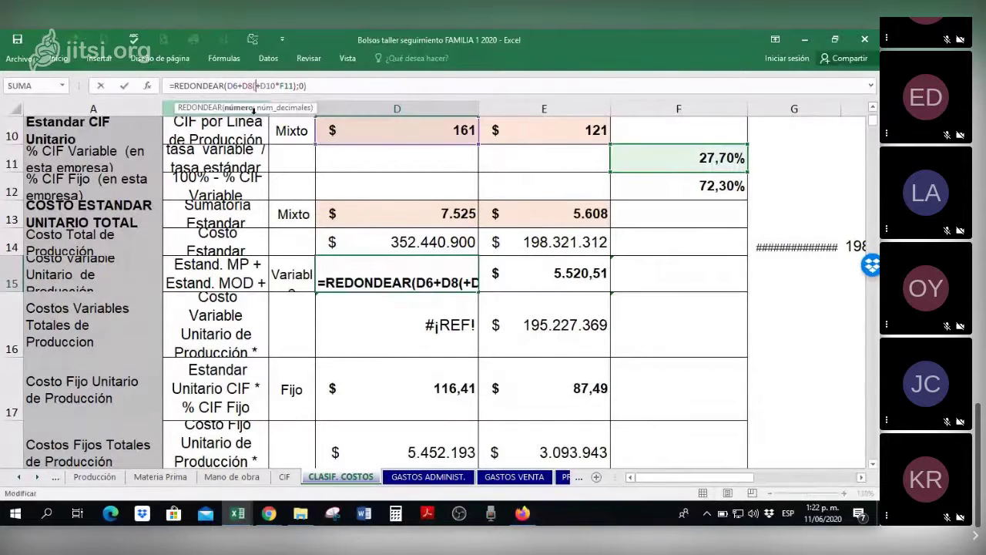
key(Delete)
key(Return)
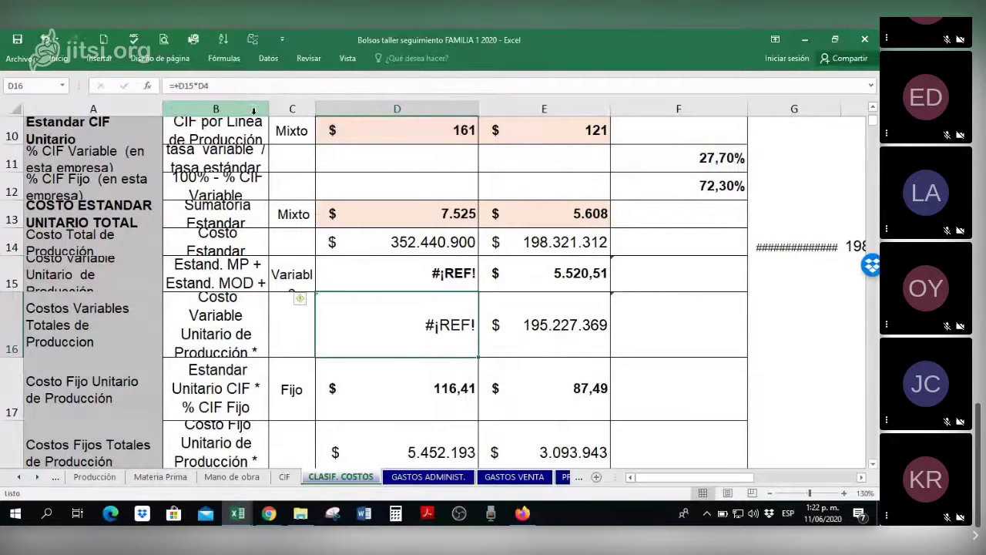
key(Up)
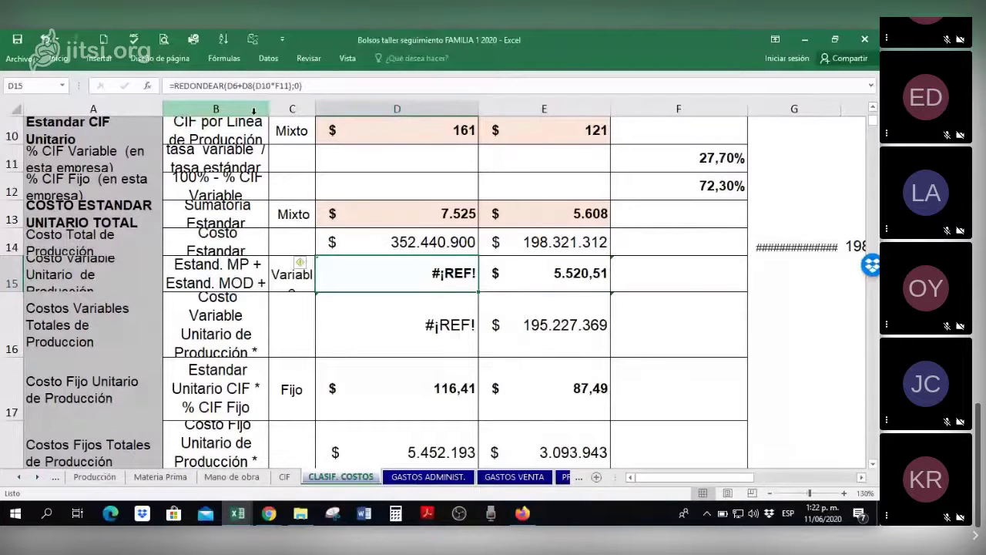
key(ctrl+z)
key(ctrl+z)
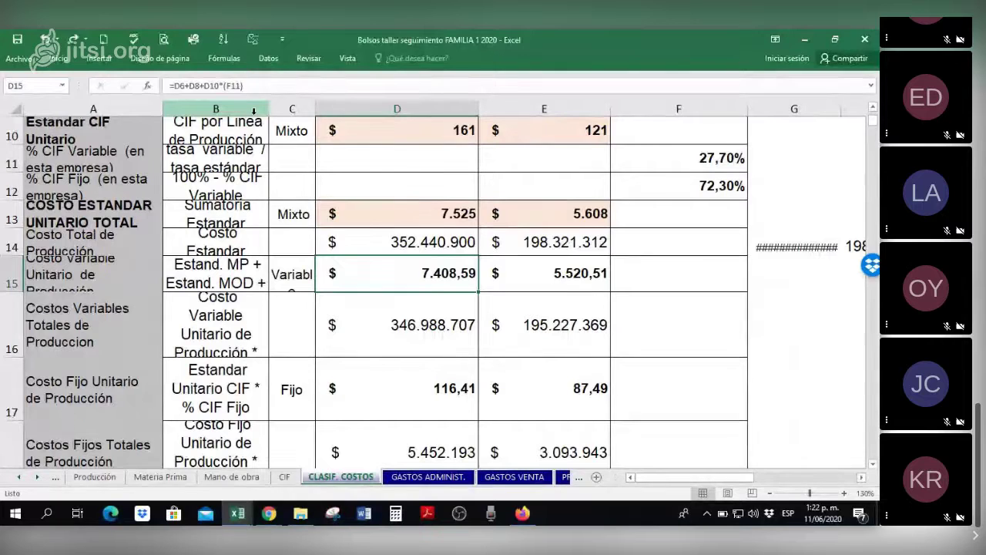
Round the Bolso grande unit variable cost in D15 to whole numbers with =redondear(D6+D8+D10*(F11);0).
key(F2)
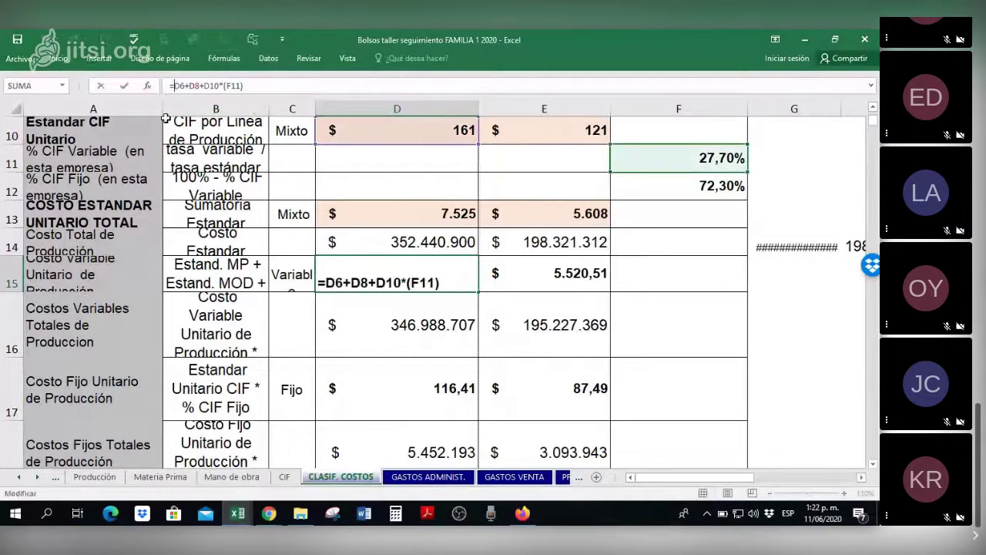
text(redondea)
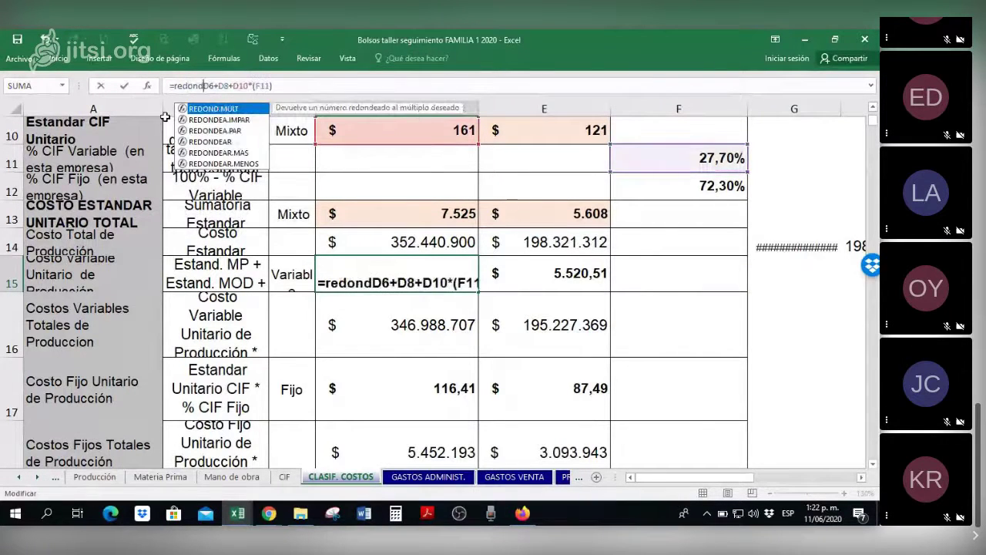
text(a)
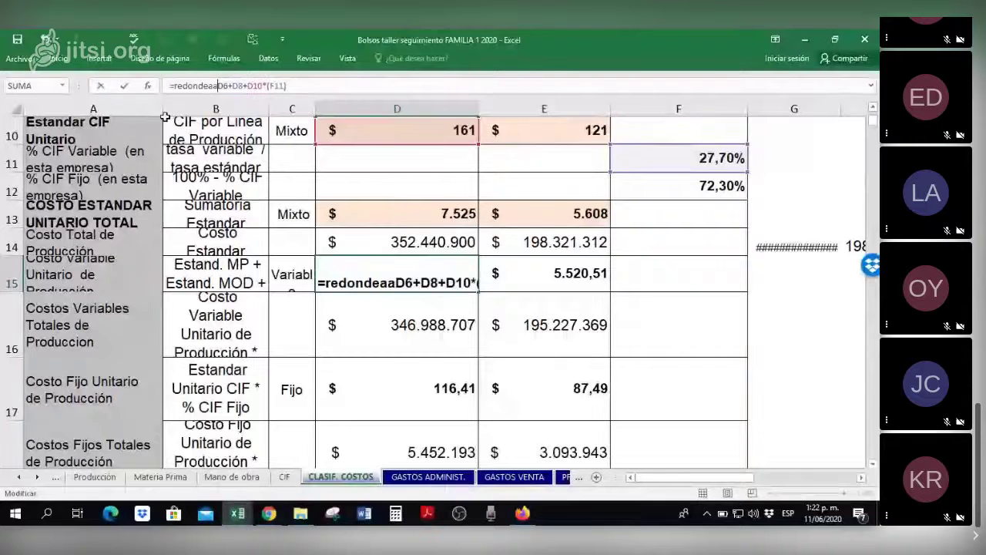
key(BackSpace)
text(r()
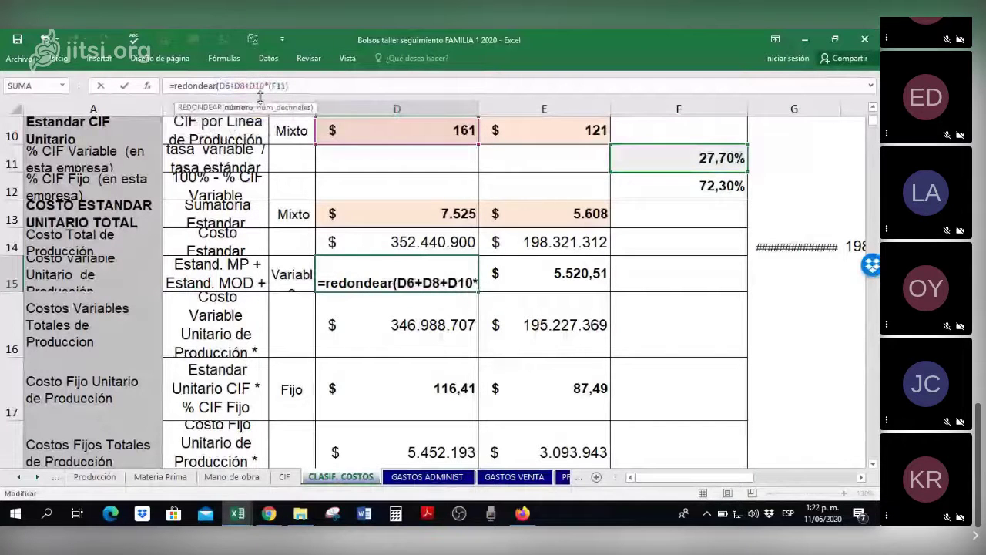
click(312, 86)
text(;0))
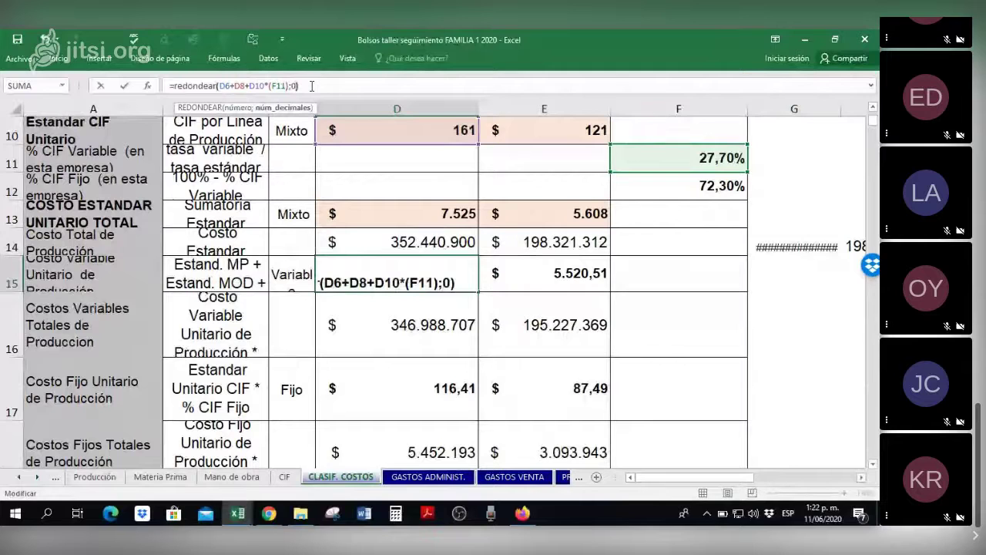
key(Return)
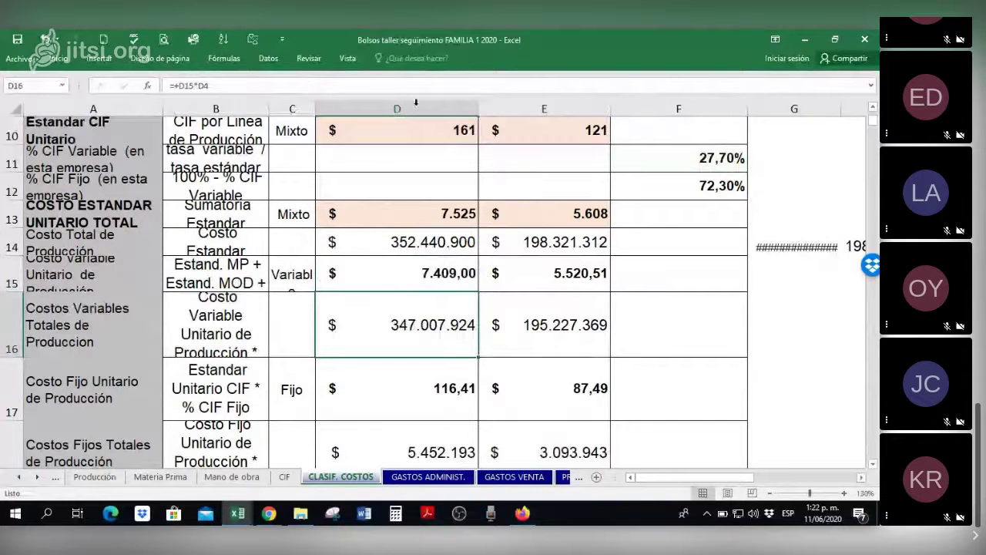
Round the Bolso pequeño unit variable cost in E15 to whole numbers with =redondear(E6+E8+E10*F11;0).
click(549, 280)
click(172, 85)
text(redond)
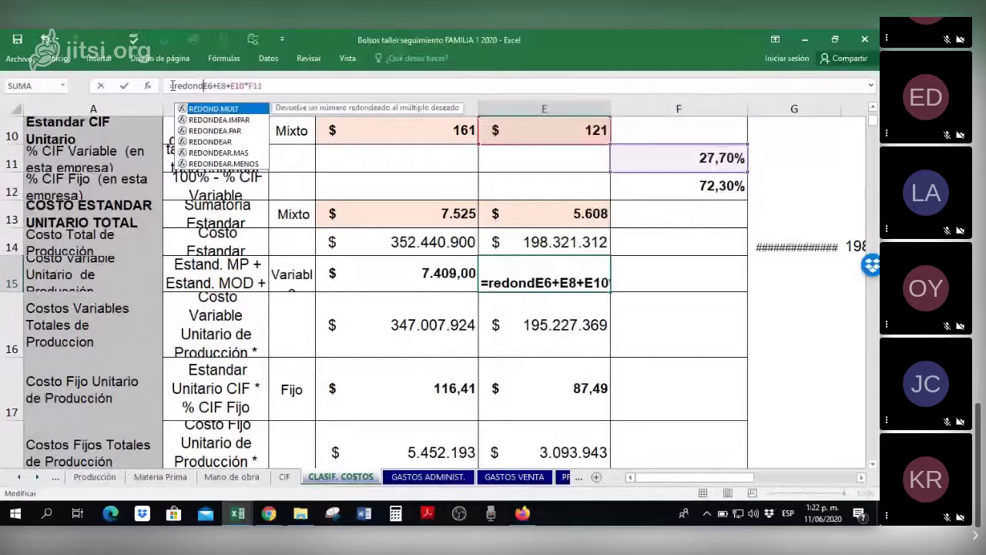
text(ear()
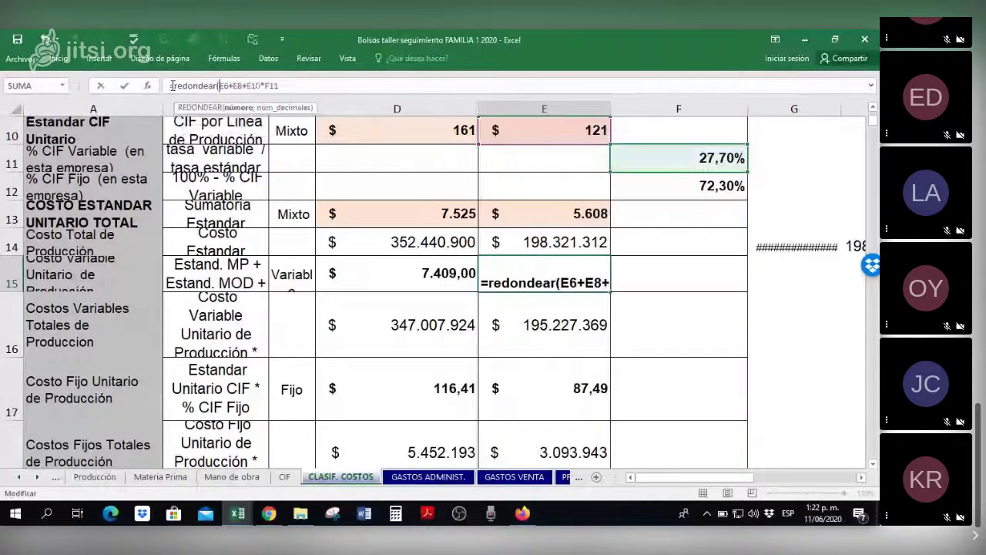
click(300, 86)
text(;0))
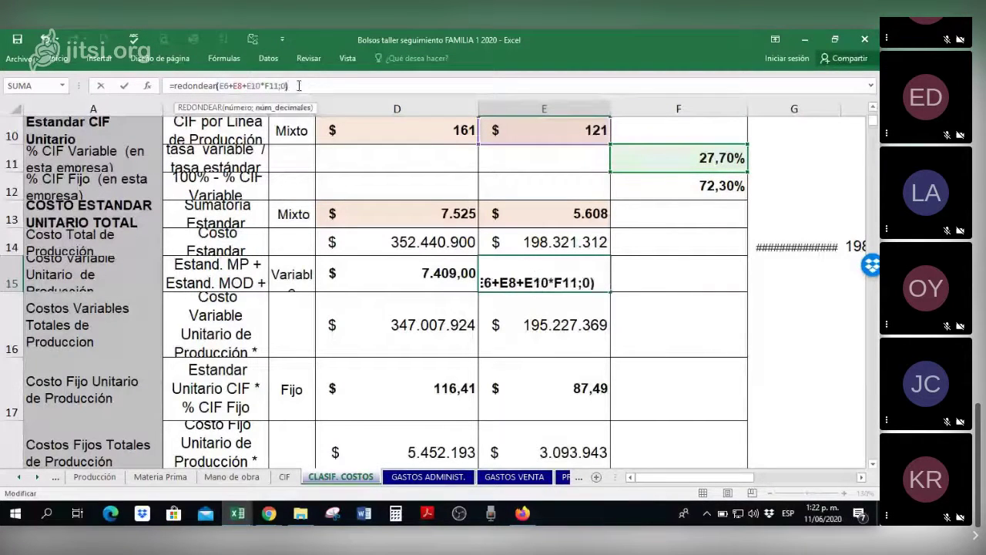
key(Return)
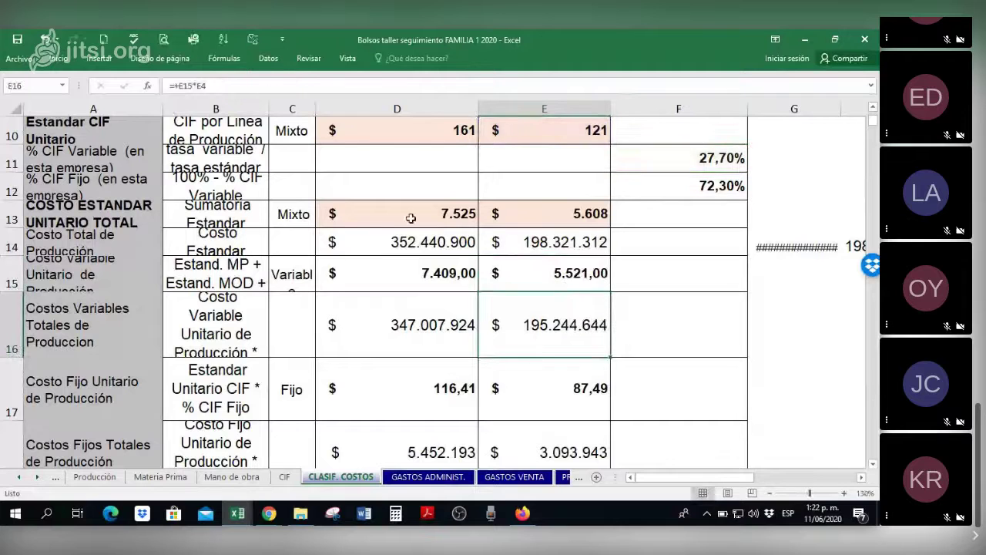
Copy the formatting of D13:E13 to the unit variable production costs in D15:E15.
drag(409, 218, 503, 218)
right_click(503, 218)
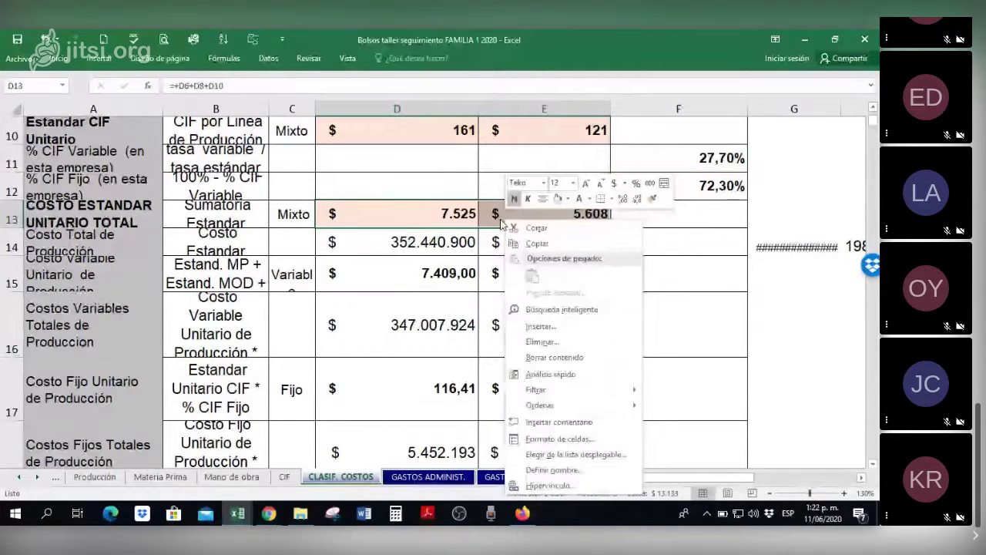
click(652, 199)
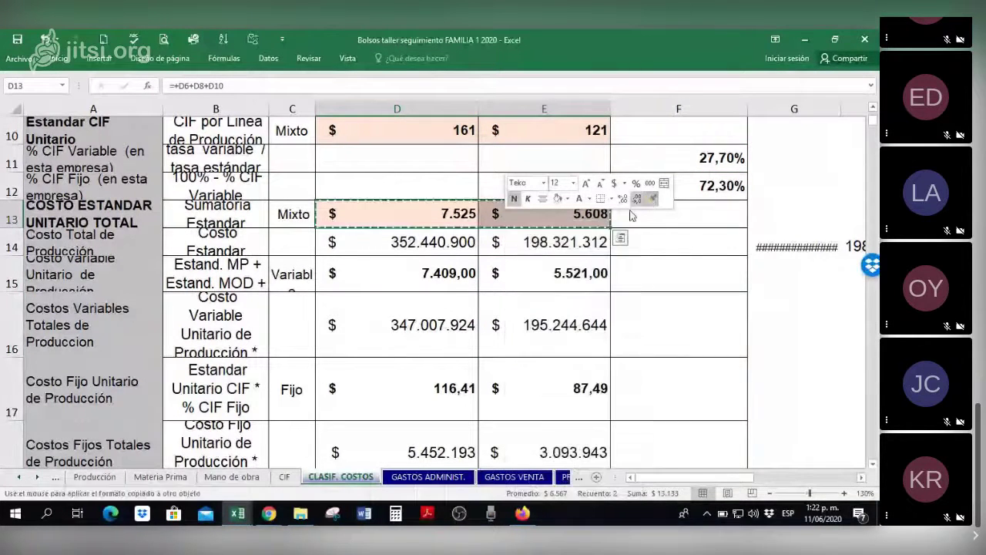
drag(432, 272, 539, 272)
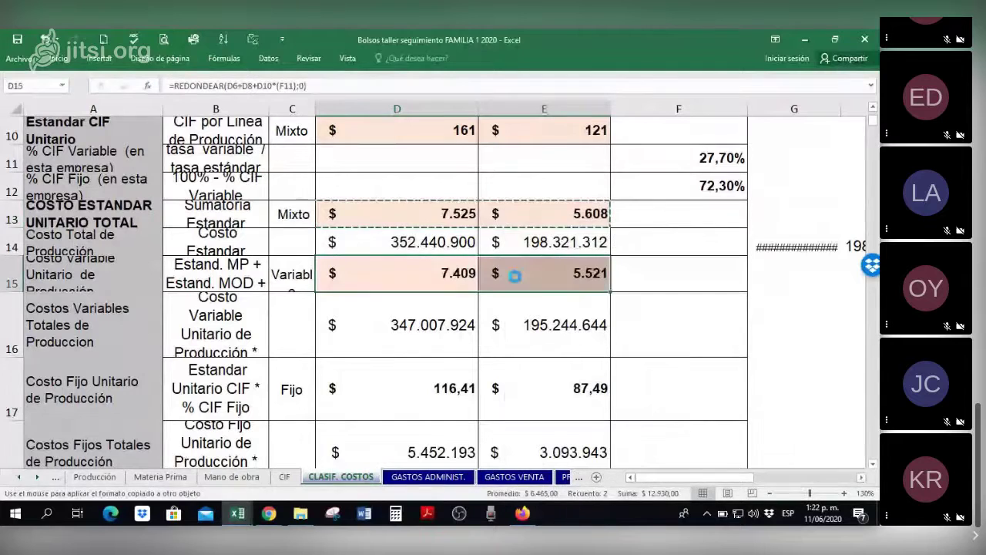
Round the Bolso grande unit fixed production cost in D17 to whole numbers with =redondear(D10*F12;0).
click(393, 388)
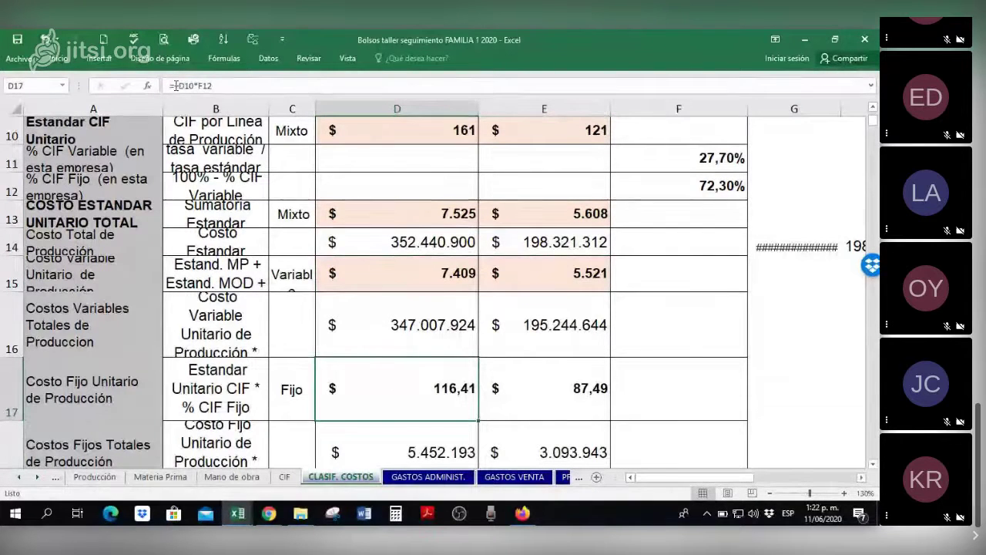
key(F2)
key(Home)
key(Right)
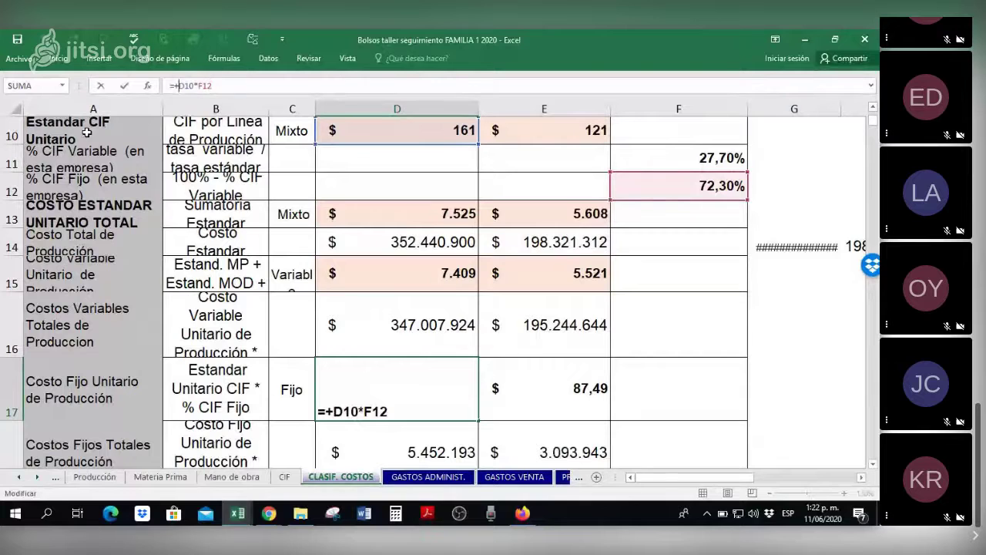
key(Delete)
text(redondear8)
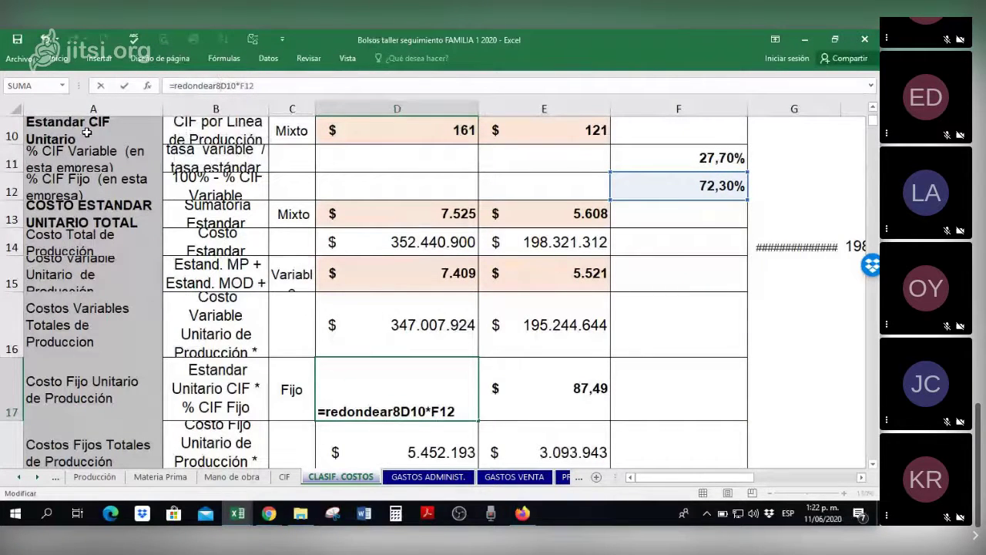
key(BackSpace)
text(()
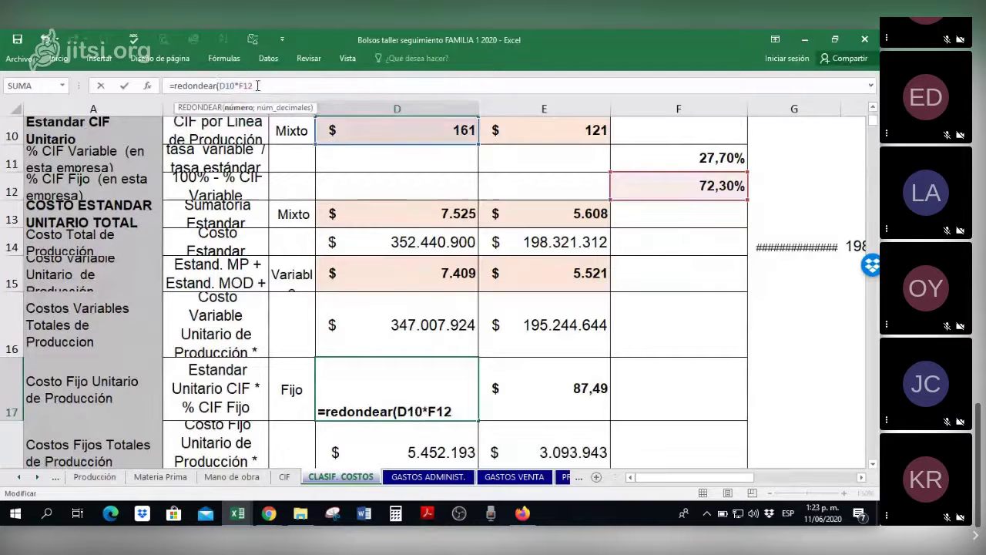
text(;0))
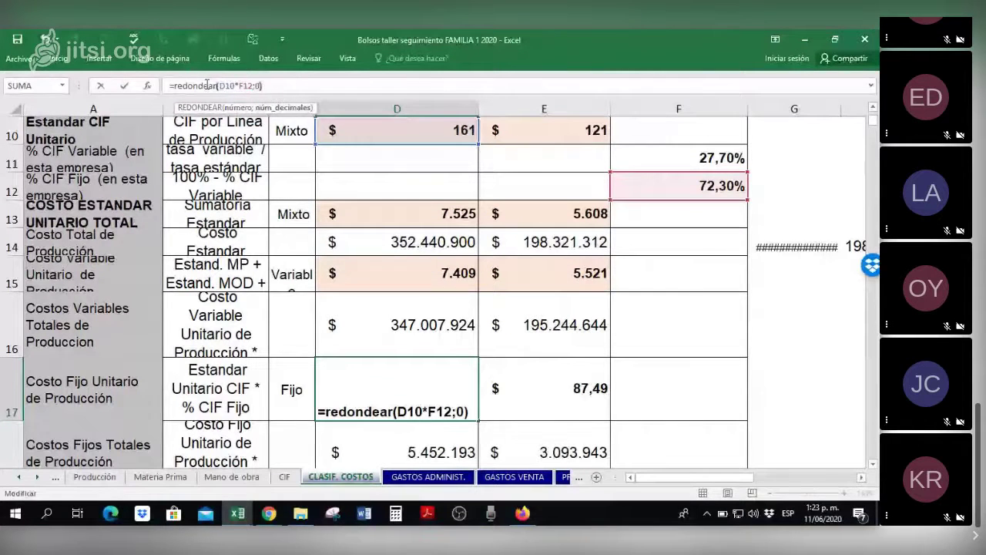
key(Return)
Round the Bolso pequeño unit fixed production cost in E17 to whole numbers with =redondear(E10*F12;0).
key(Up)
key(Right)
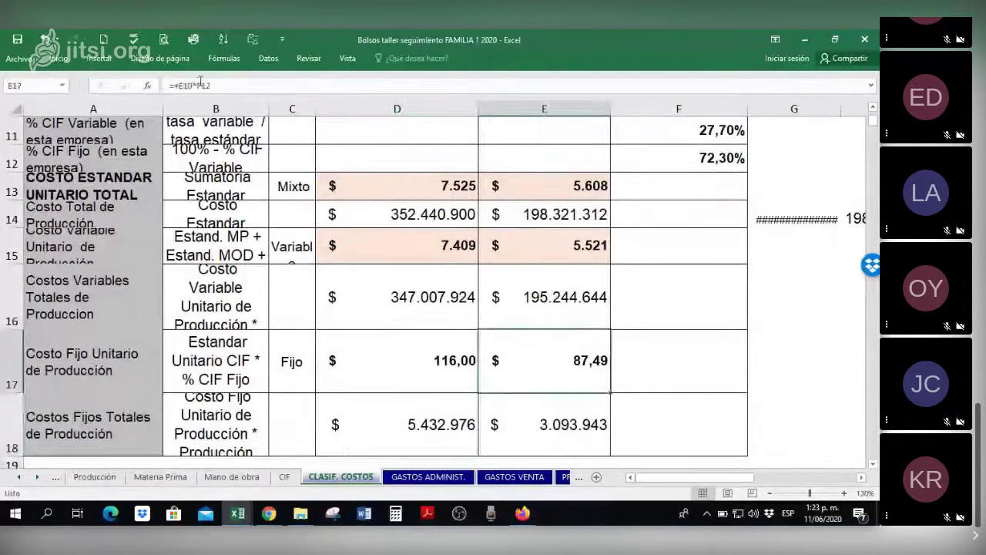
text(=+E10*F12)
key(Home)
key(Right)
key(Delete)
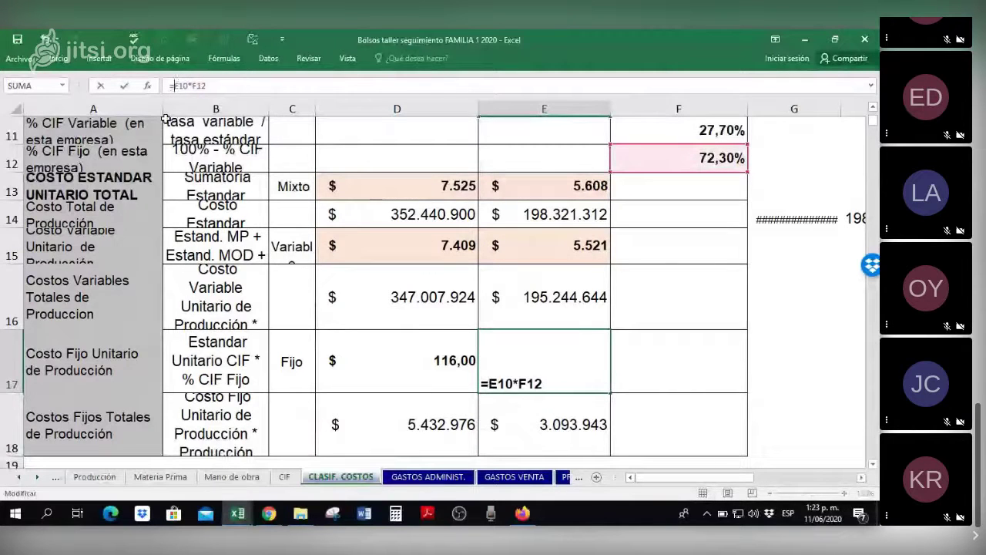
text(redondear8)
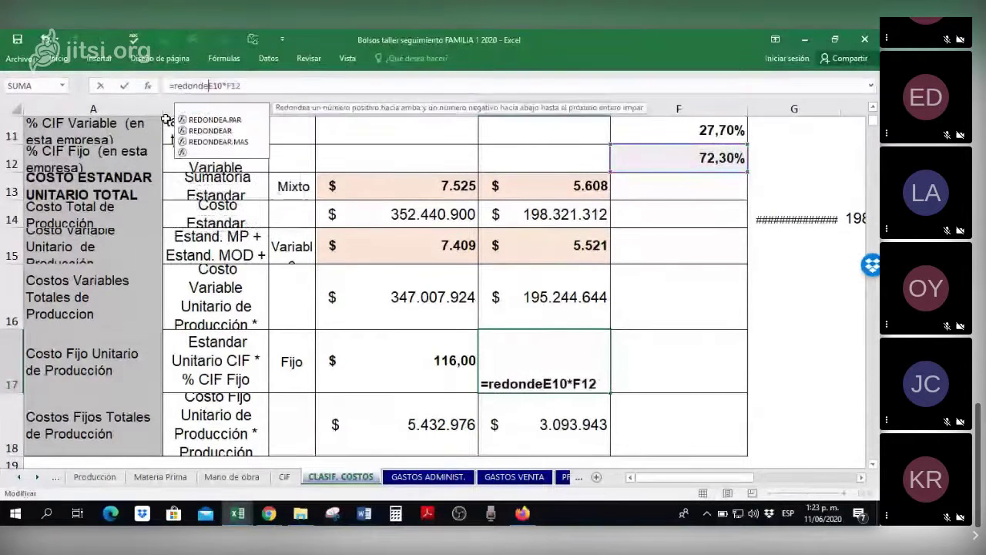
key(BackSpace)
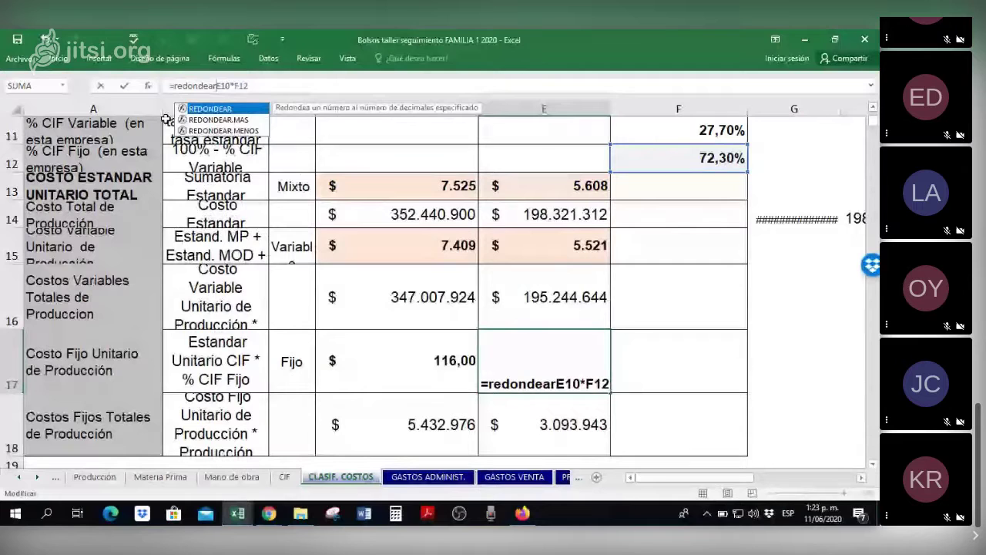
text(()
click(265, 84)
text(;0))
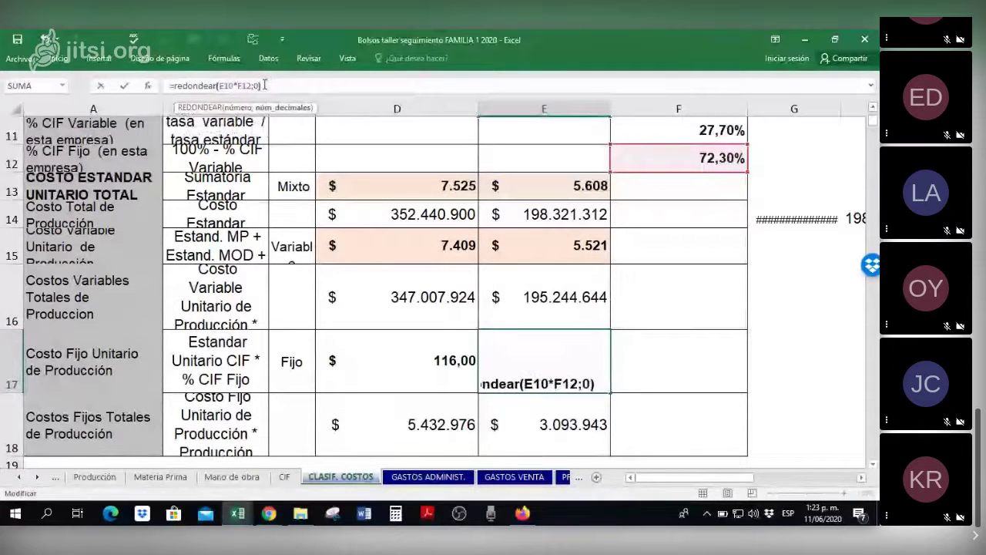
key(Return)
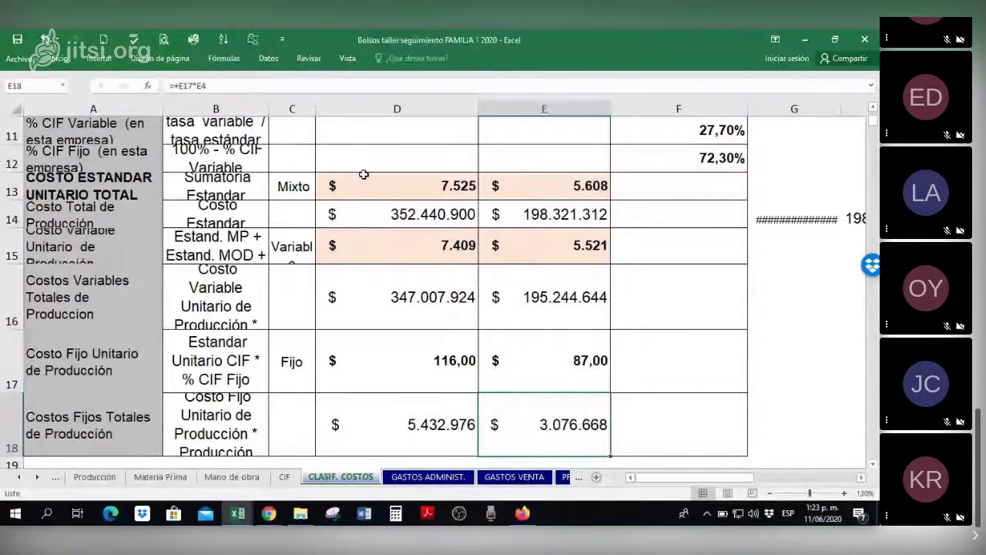
Copy the formatting of D15:E15 to the unit fixed production costs in D17:E17.
drag(401, 245, 493, 244)
right_click(494, 245)
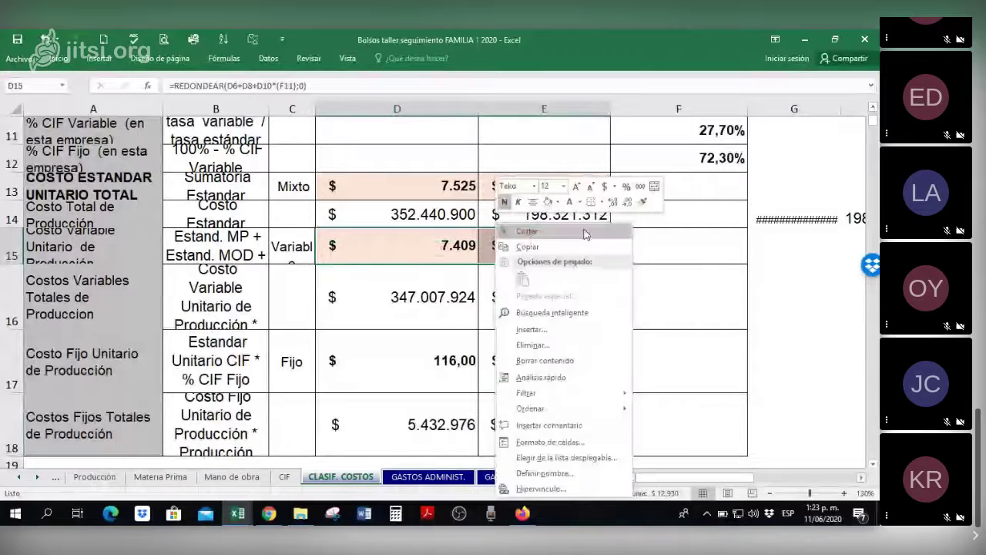
click(640, 204)
drag(400, 361, 555, 360)
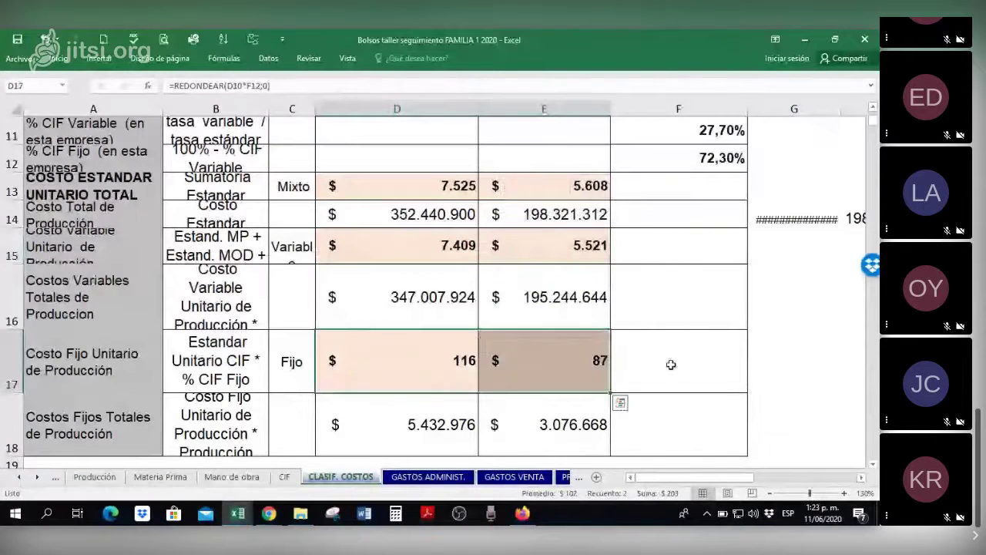
click(652, 361)
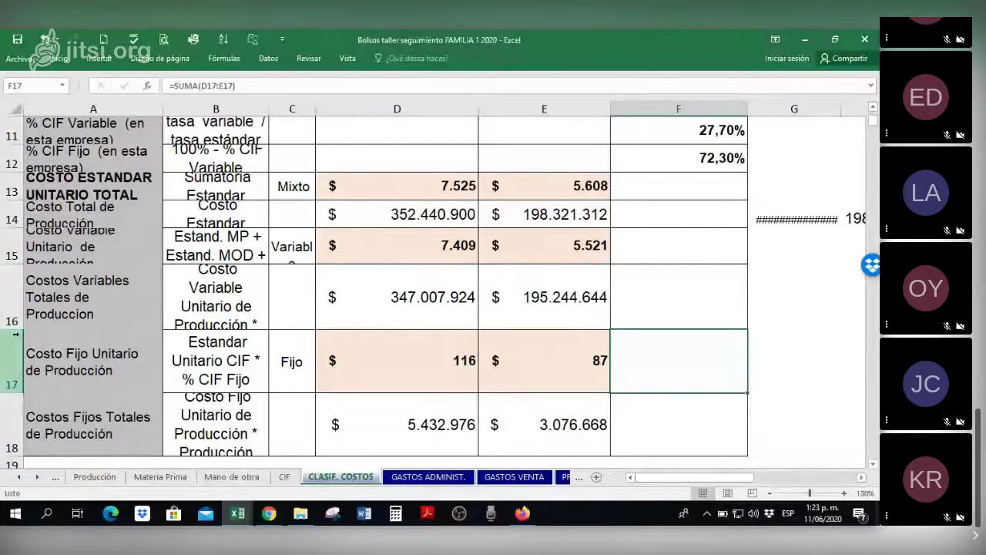
Reduce the height of rows 16 and 17 together.
drag(22, 322, 25, 305)
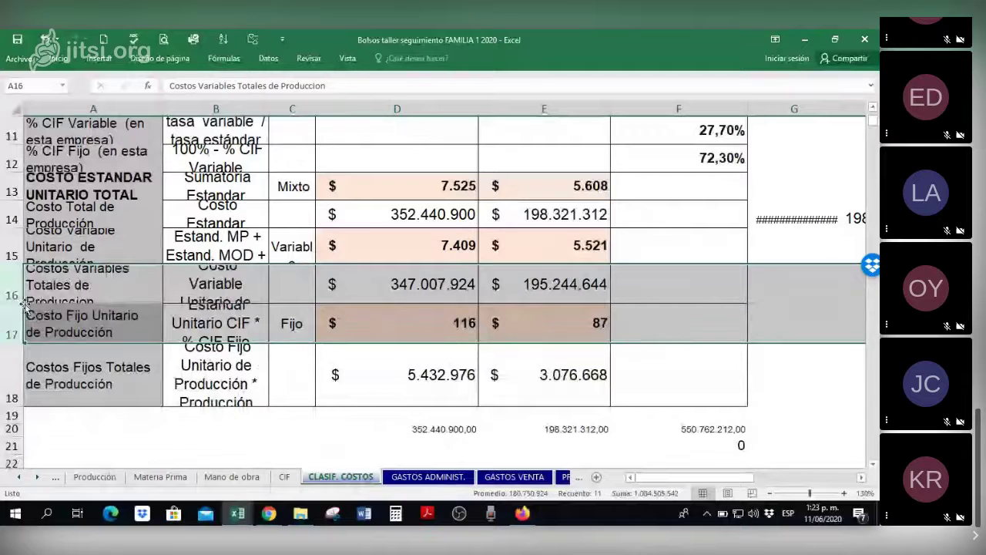
click(397, 378)
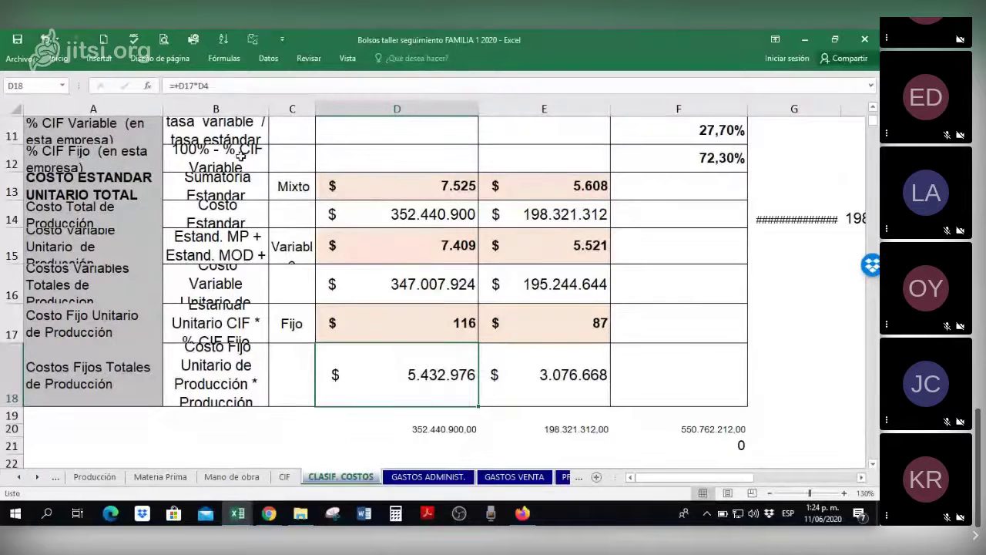
Review the cost table from its first rows down and inspect the formula behind the total in F20.
scroll(340, 242, up, 1)
scroll(340, 242, up, 3)
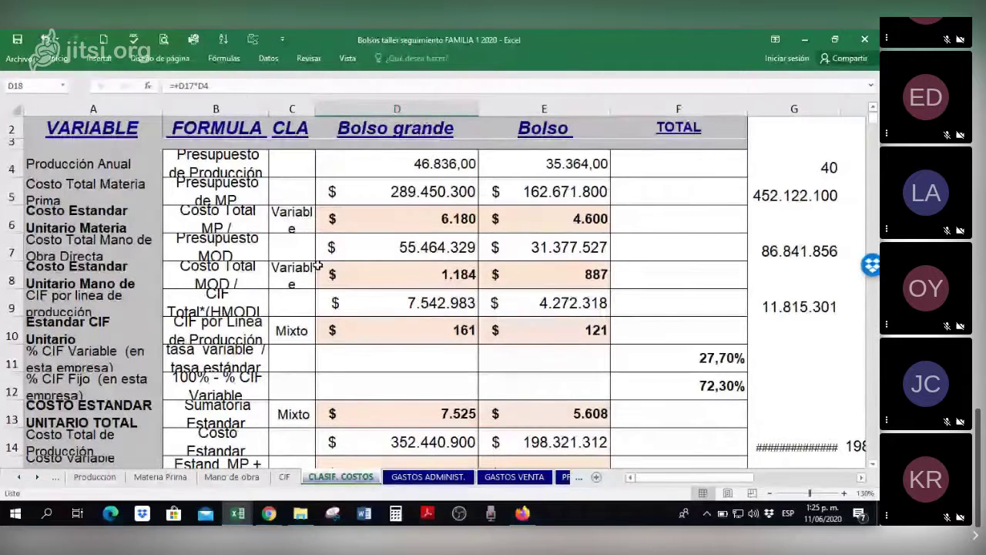
scroll(605, 316, down, 5)
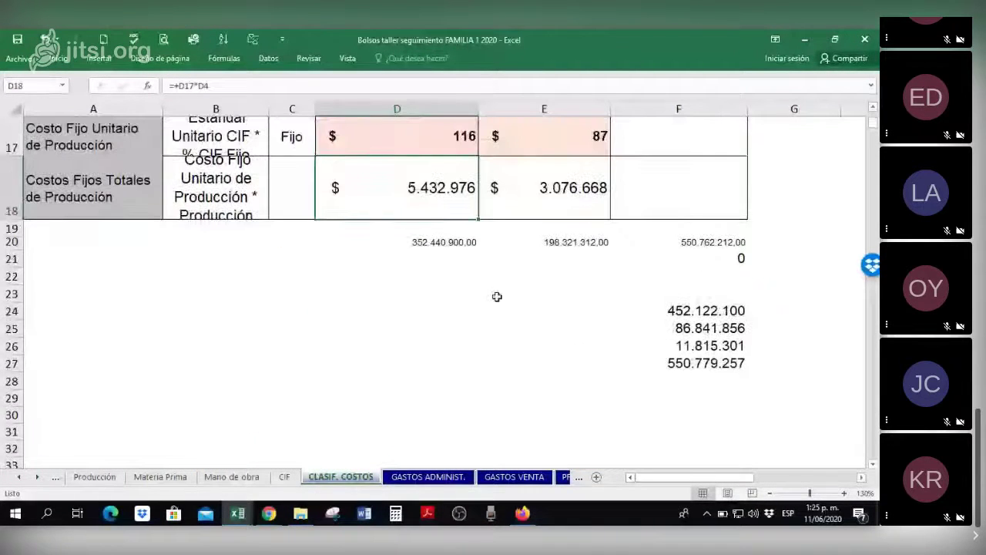
click(701, 243)
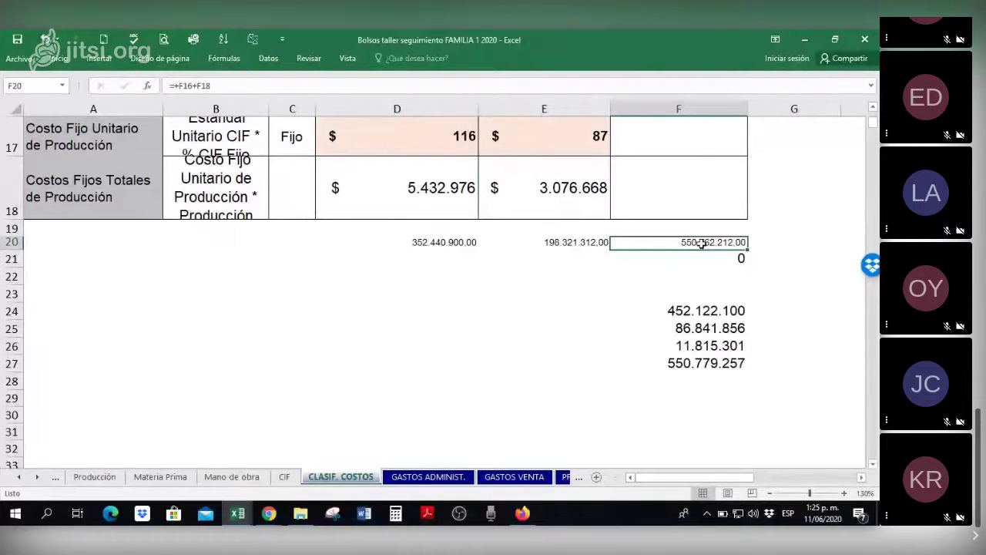
double_click(698, 247)
click(583, 270)
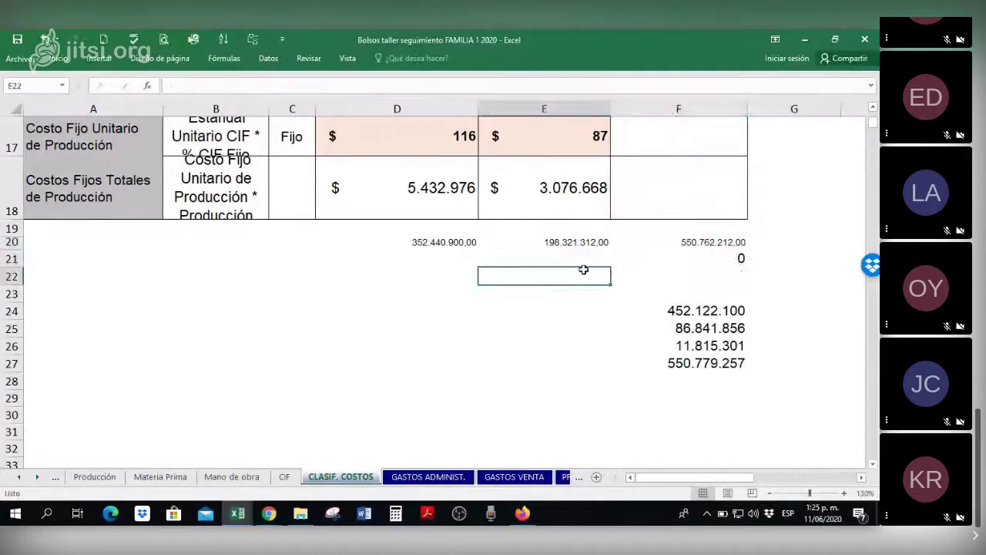
Copy the formatting of the sum in F27 to the empty cell E21.
click(688, 362)
right_click(688, 363)
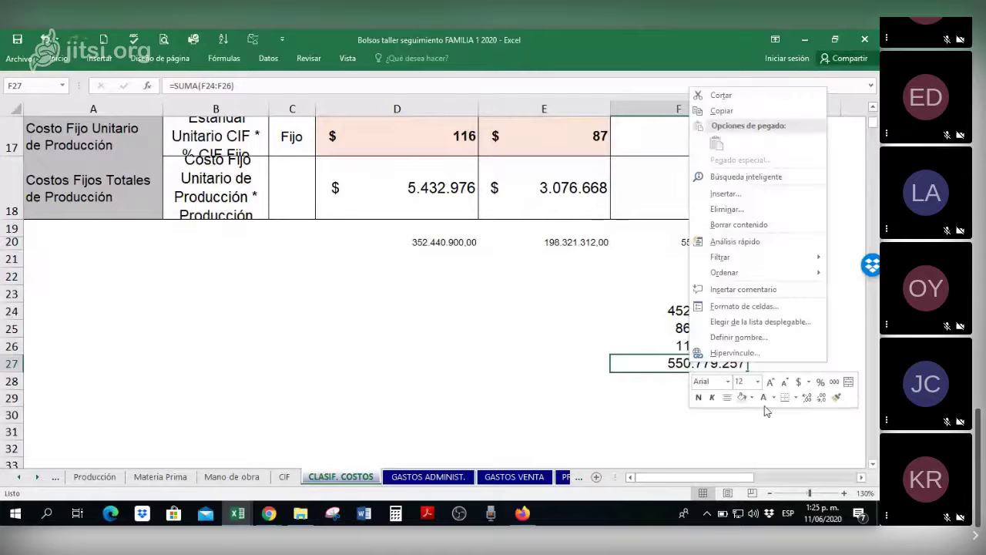
key(Escape)
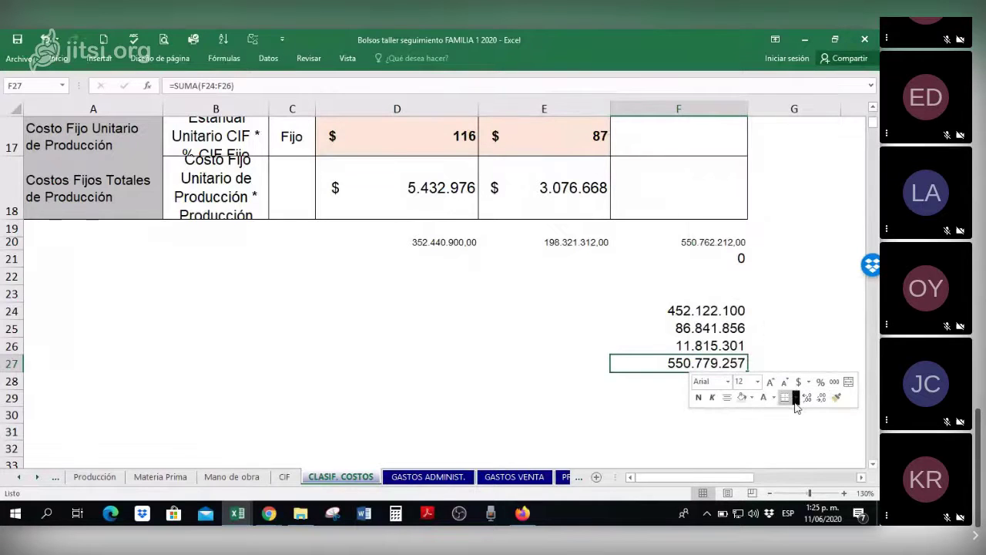
click(837, 397)
click(551, 258)
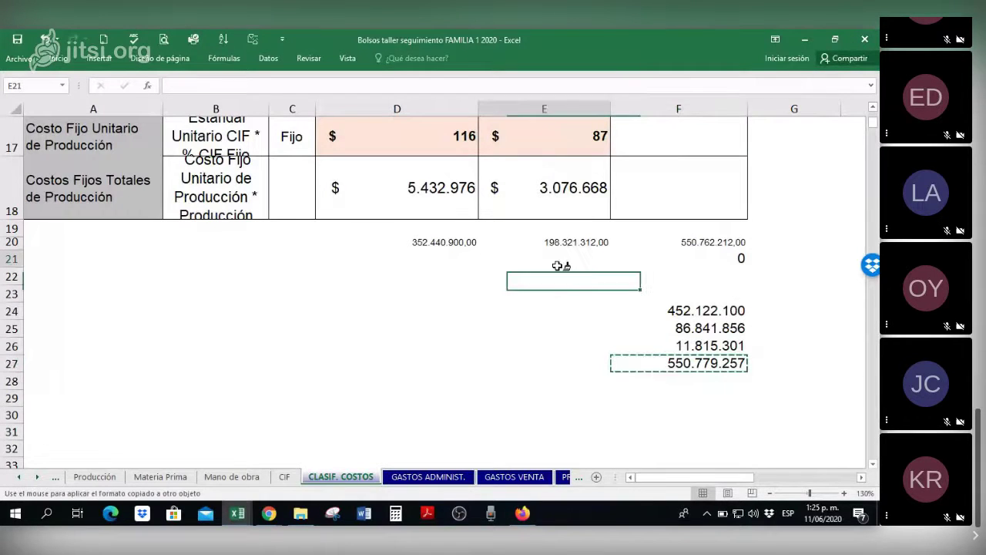
Add the two product cost totals in E21 with =E20+D20, accepting the proposed formula correction.
text(+)
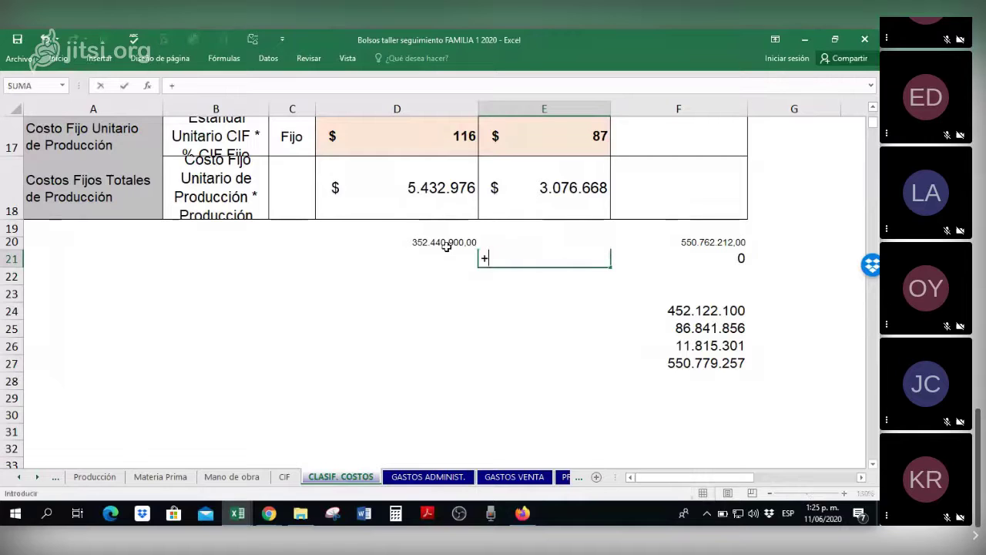
click(451, 242)
text(+)
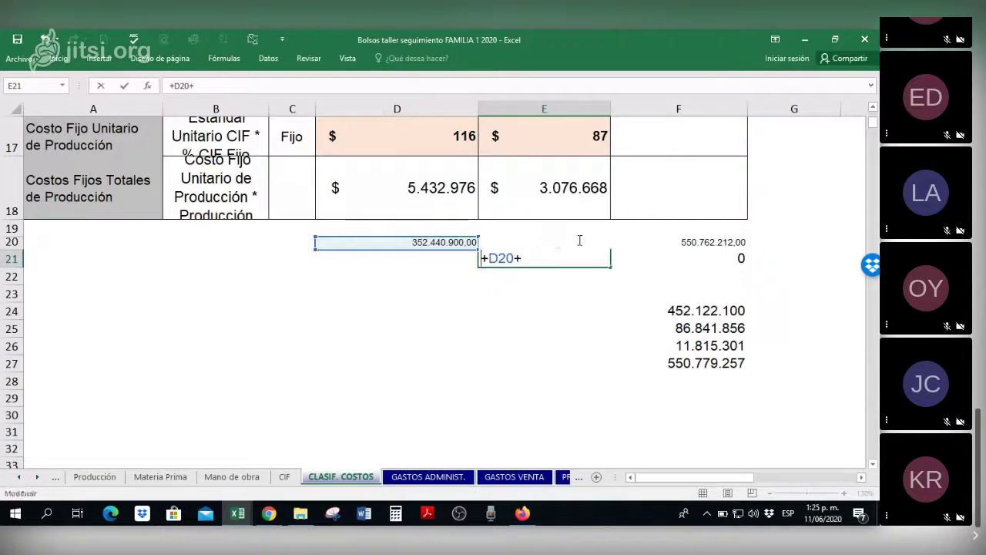
click(616, 247)
key(Left)
key(Return)
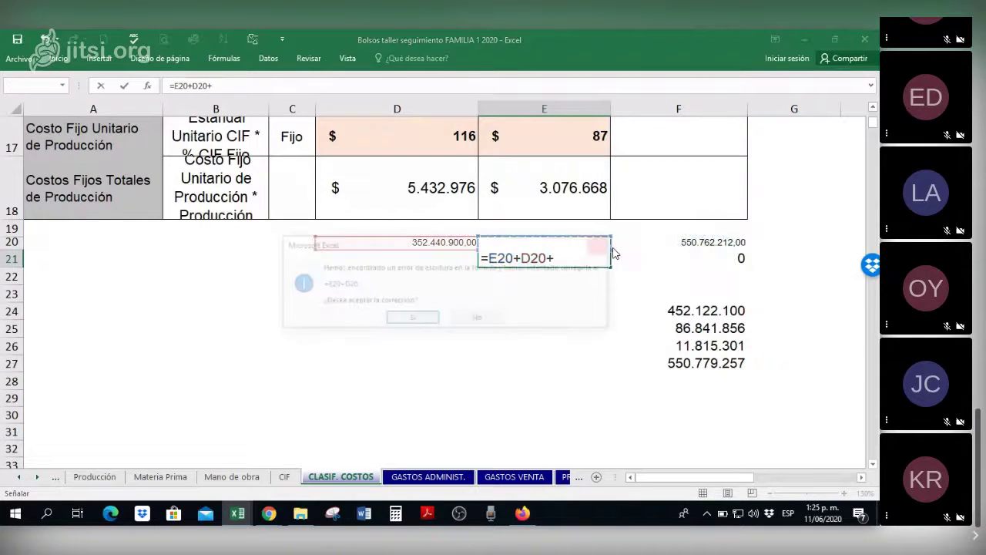
click(402, 320)
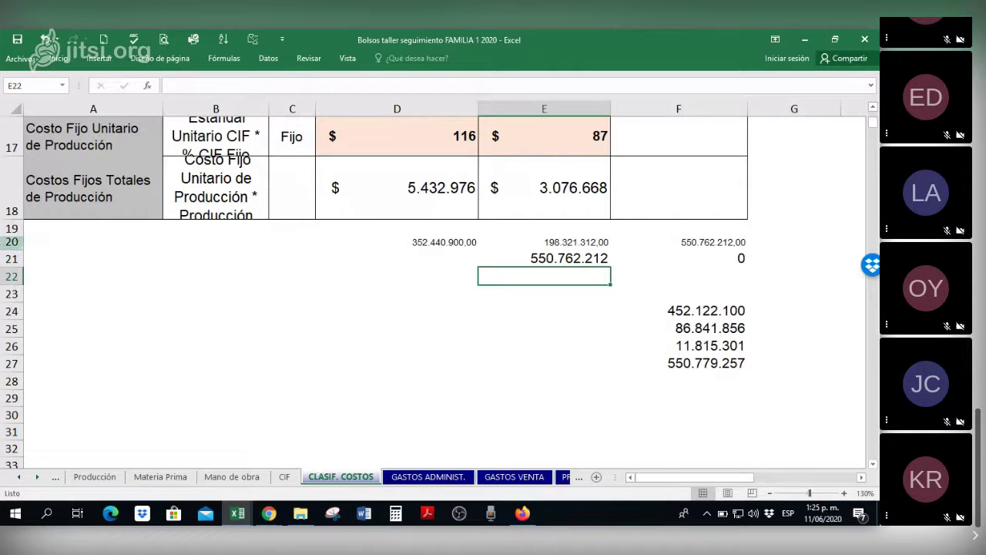
Make row 20 slightly taller and format D20:F27 as accounting currency without decimals.
drag(13, 250, 12, 256)
drag(347, 246, 656, 370)
right_click(655, 371)
click(766, 391)
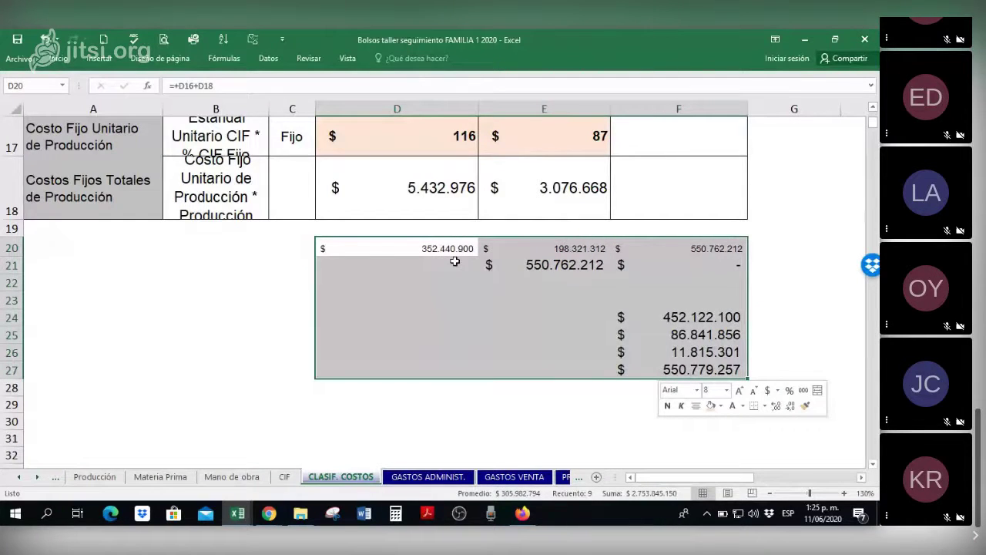
Set the font size of D20:F27 to 14.
click(61, 60)
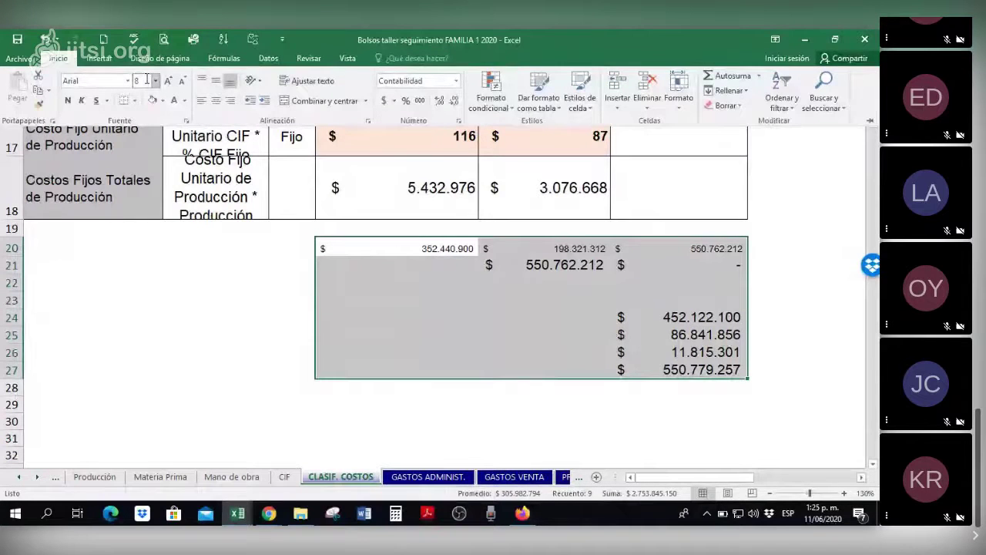
click(146, 80)
text(12)
key(Return)
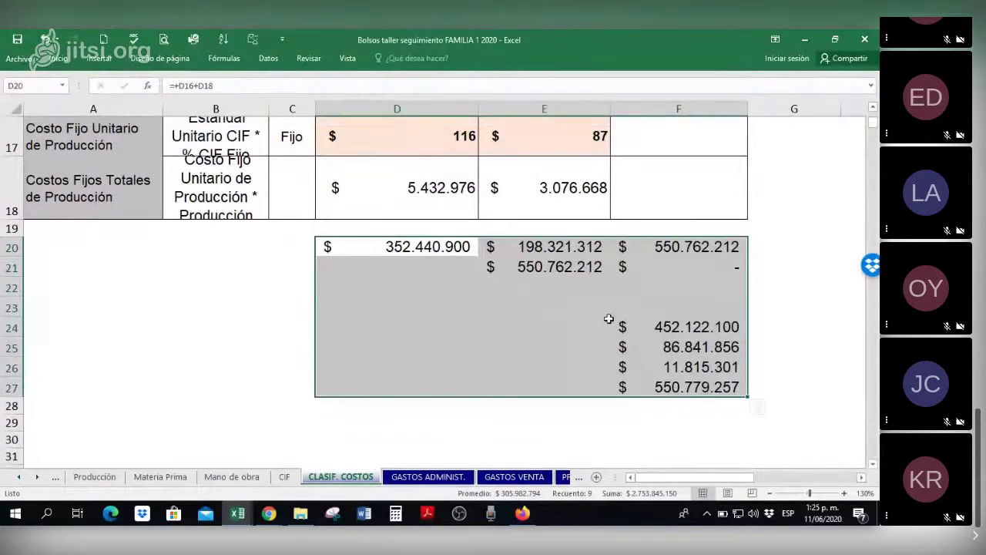
click(617, 310)
Color the text of the combined cost total in E21 orange.
click(564, 271)
right_click(563, 271)
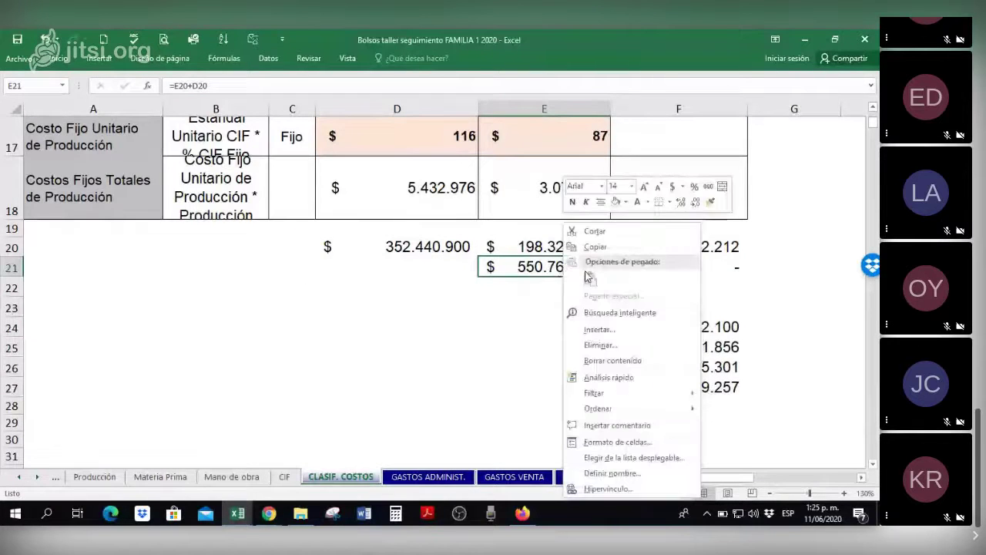
click(647, 202)
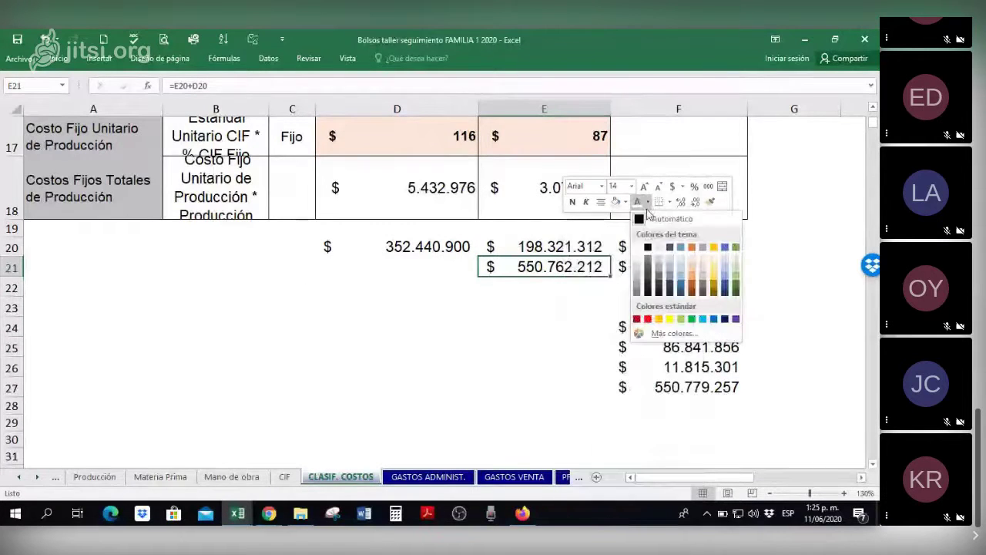
click(692, 247)
Bring the sum from F27 into E22 with the formula +F27.
click(524, 287)
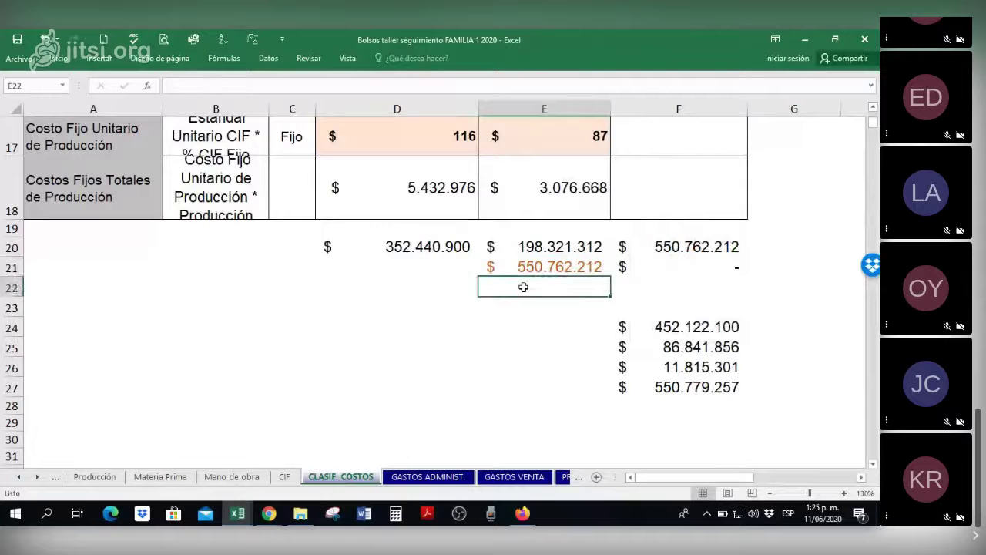
text(+)
click(697, 385)
key(Return)
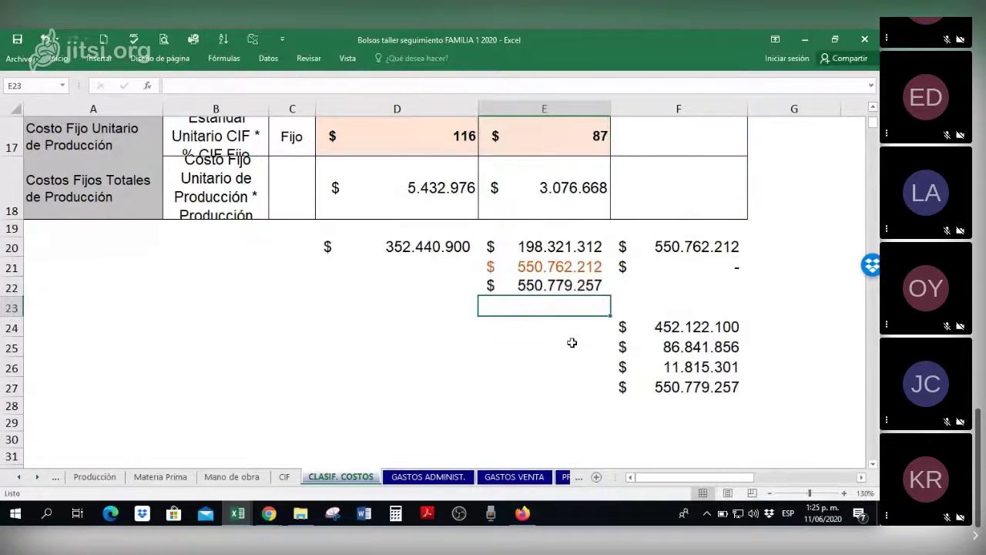
Calculate the difference between the two production cost totals in E23 with the formula +E21-E22.
text(+)
click(544, 267)
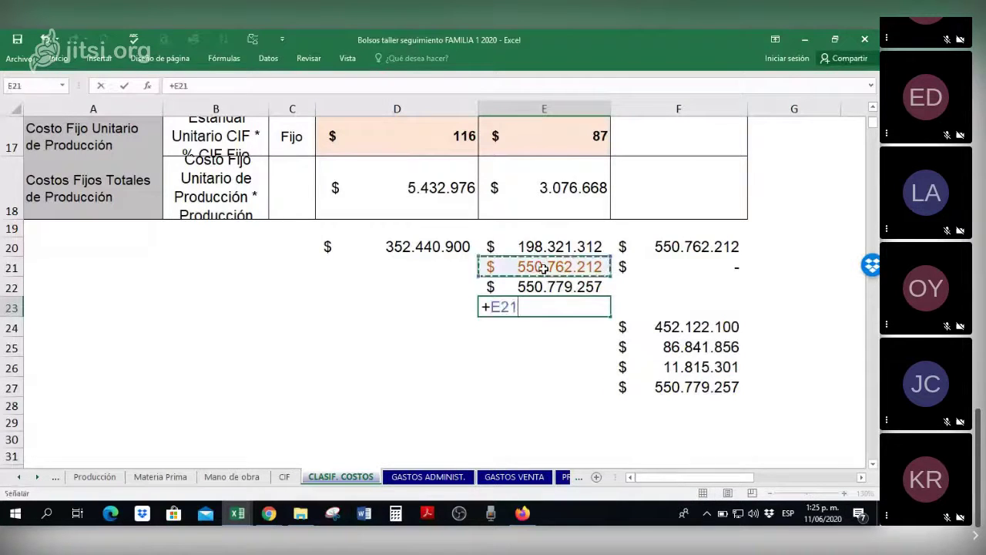
text(-)
click(545, 287)
key(Return)
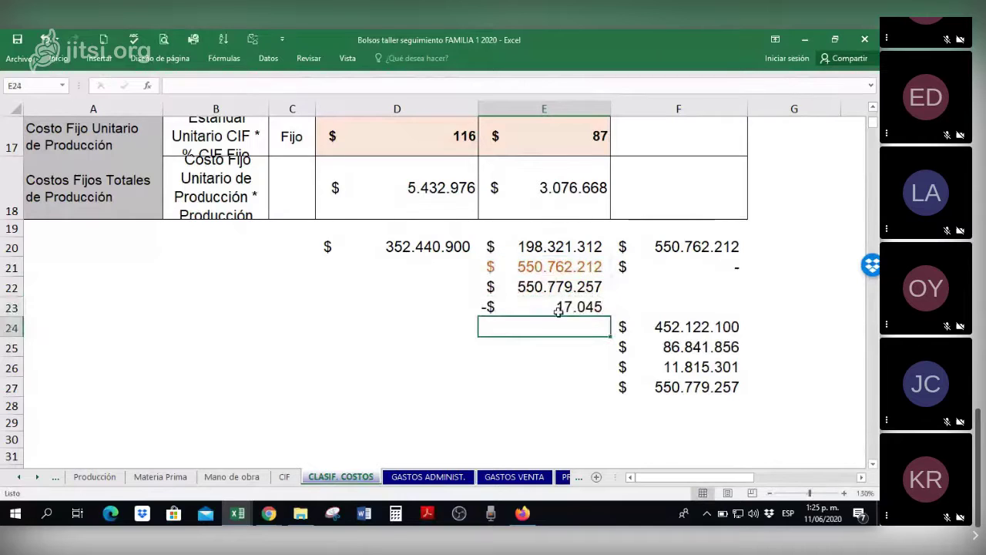
click(559, 308)
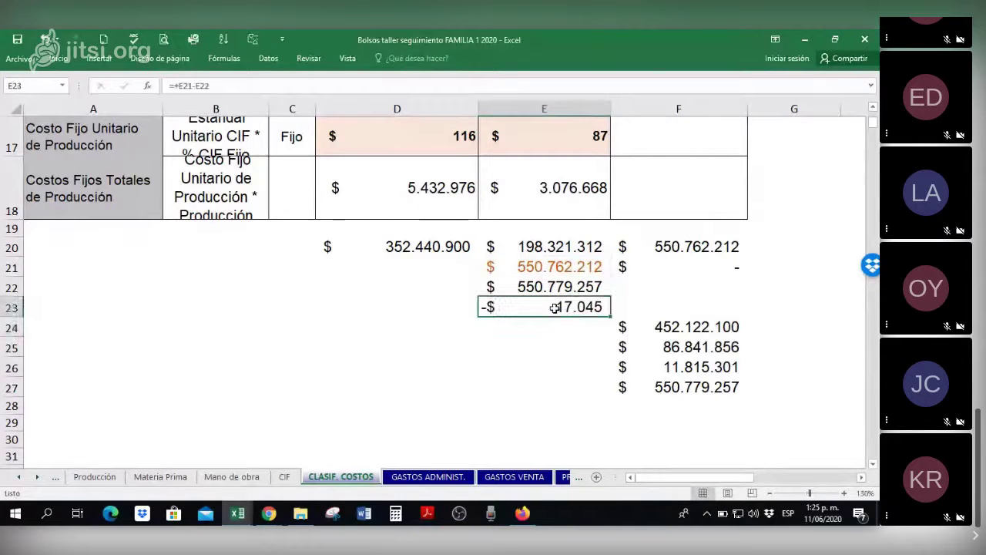
right_click(548, 286)
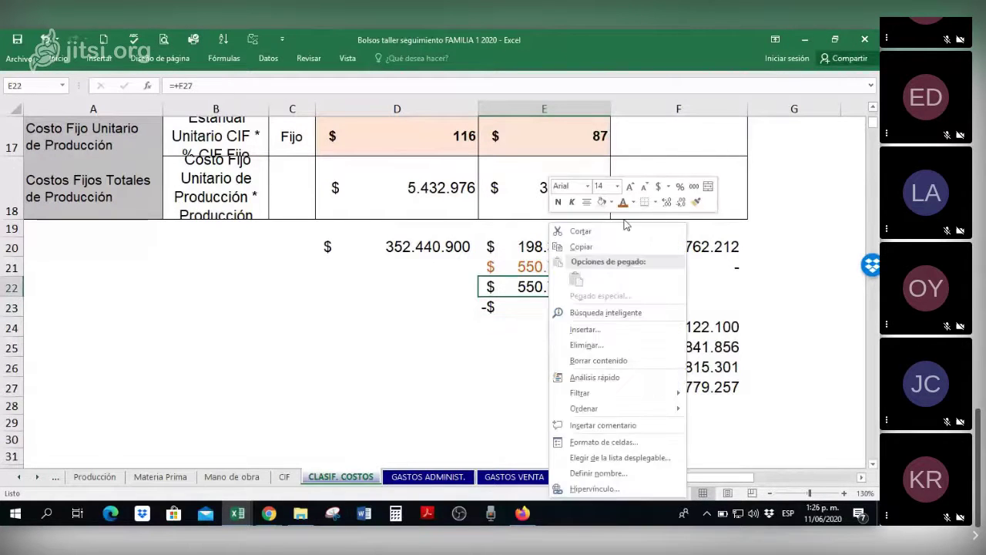
key(Escape)
click(562, 303)
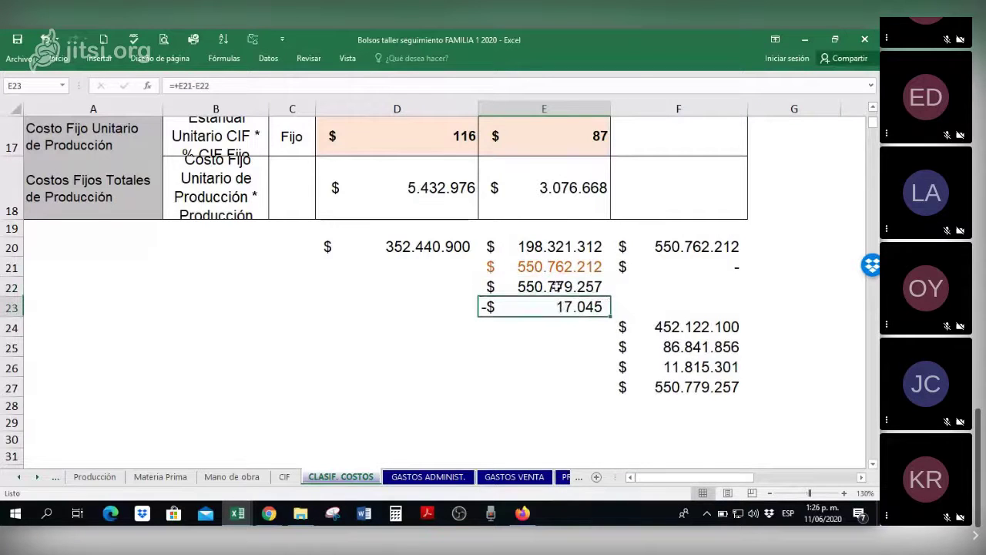
click(557, 286)
right_click(559, 295)
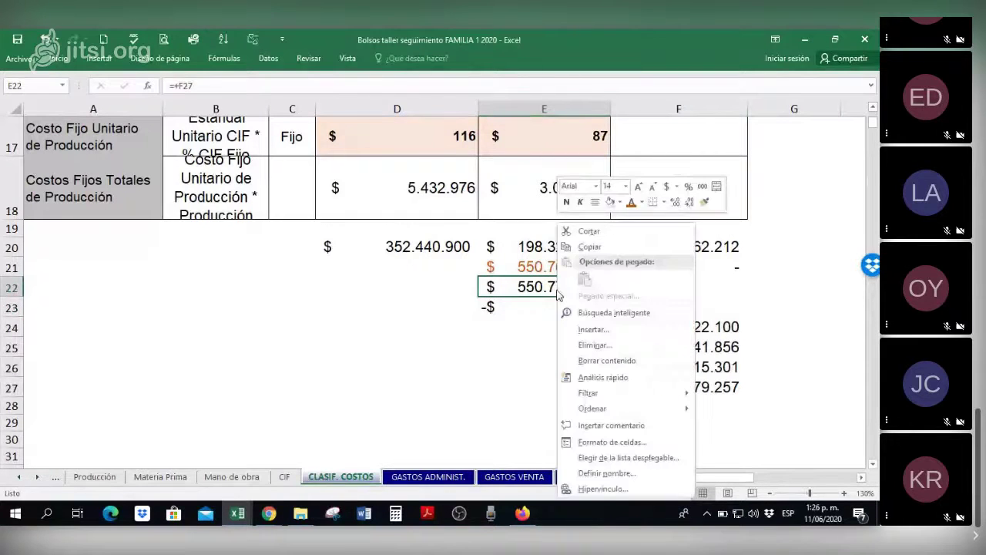
click(619, 202)
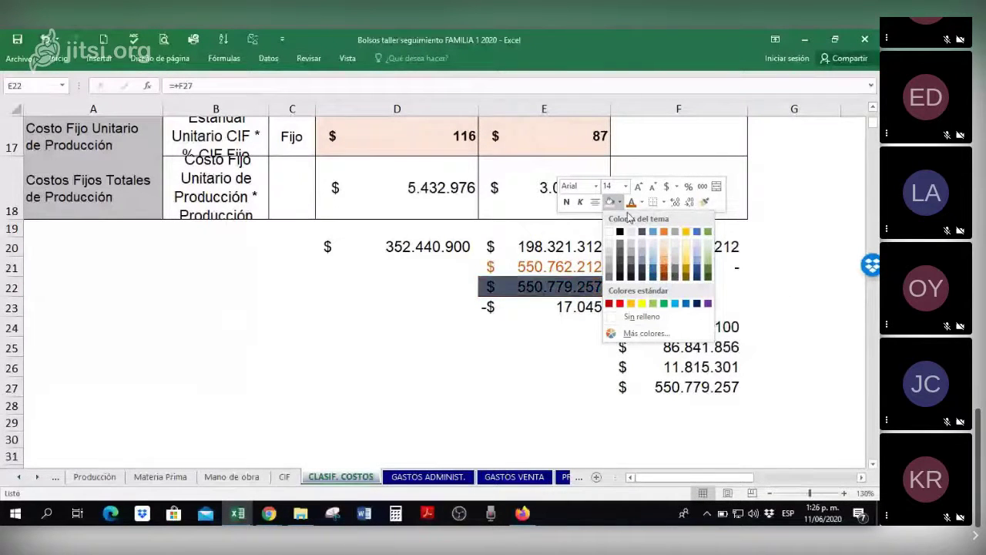
click(561, 287)
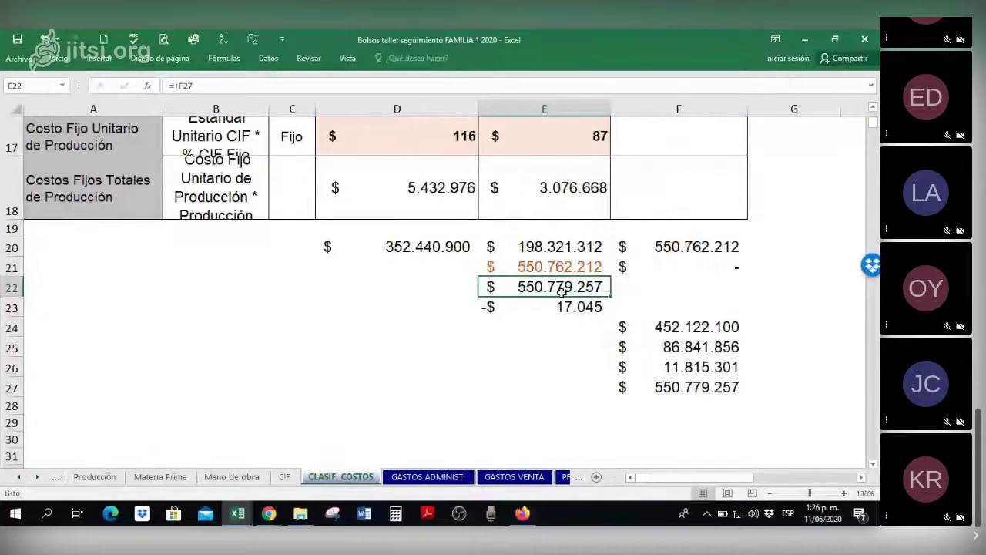
Color the text of the cost total in E22 dark blue.
right_click(563, 288)
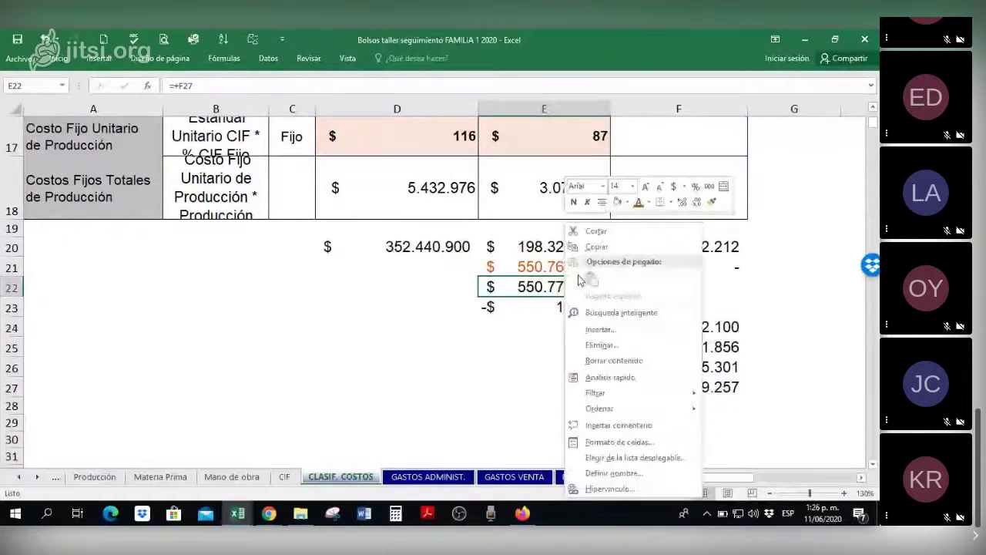
click(647, 202)
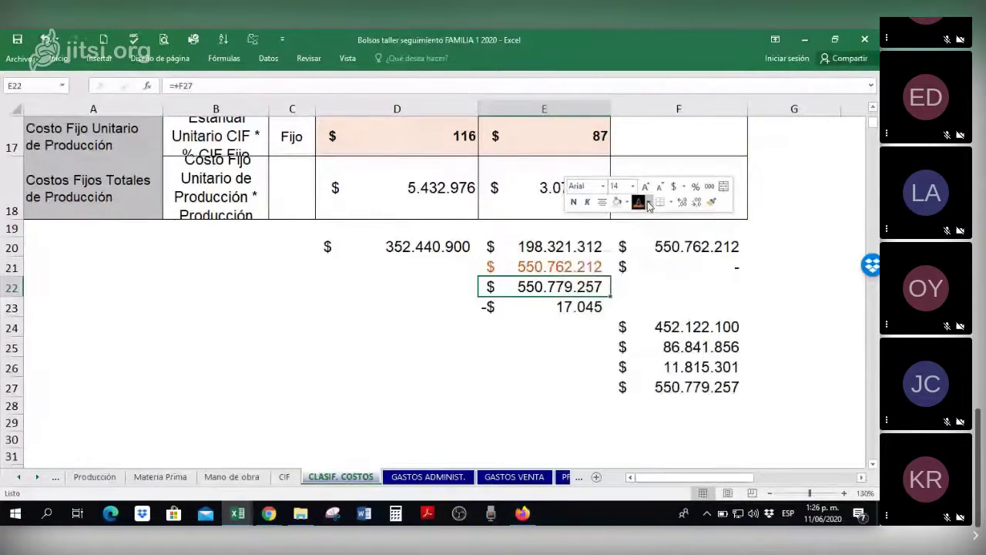
click(648, 201)
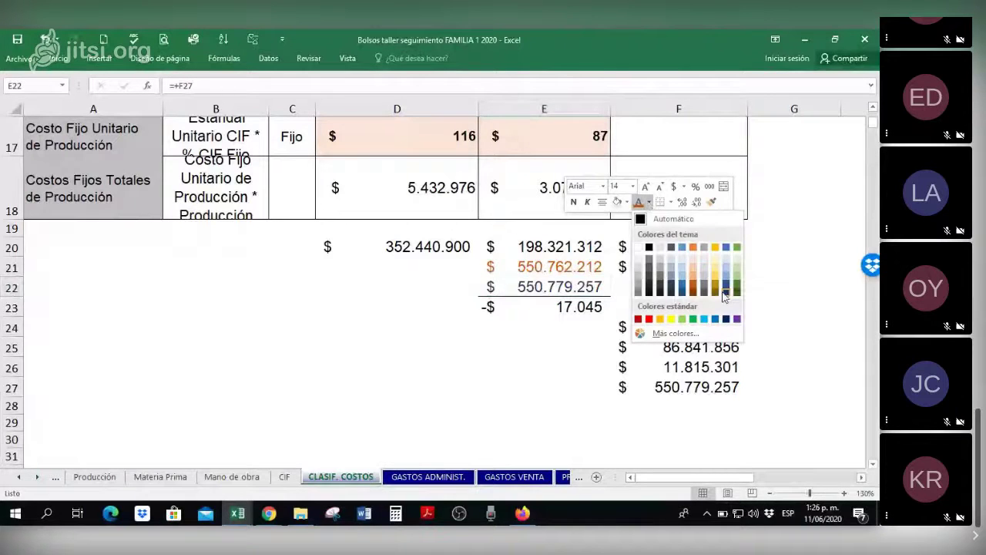
click(724, 293)
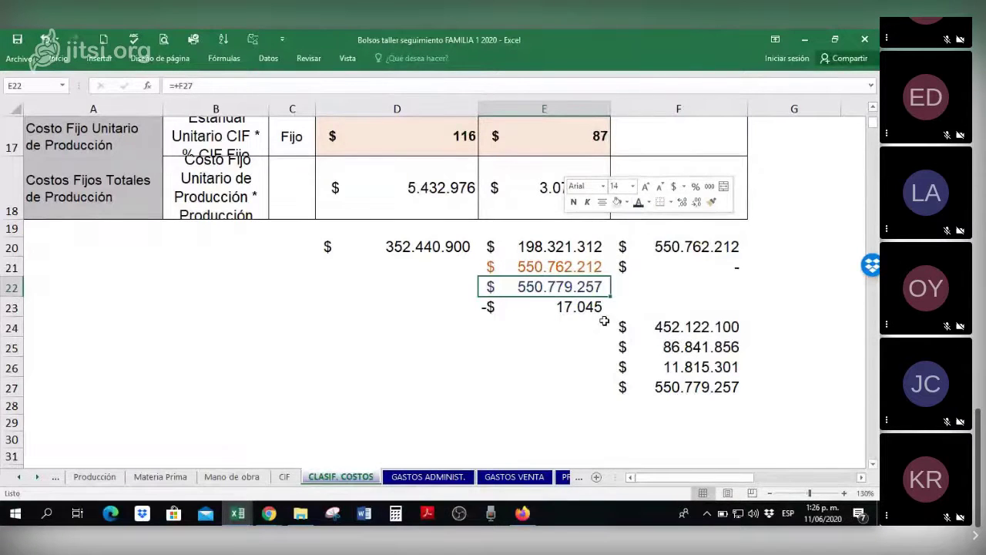
key(Down)
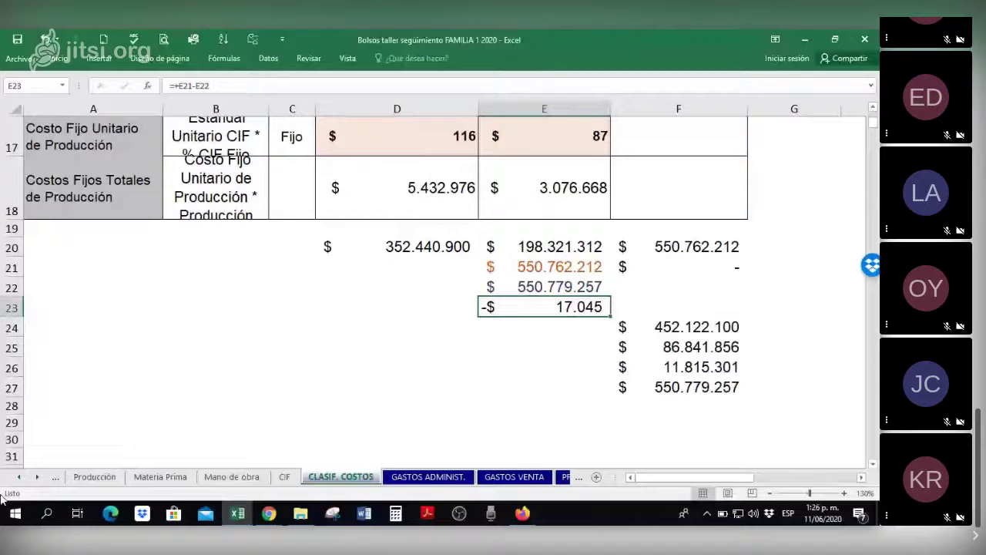
click(360, 367)
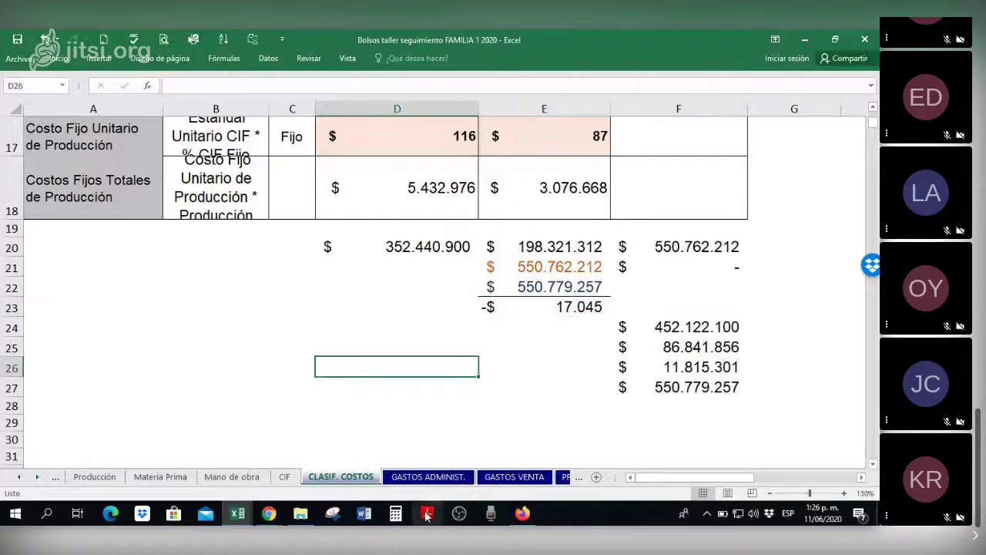
Switch to the Jitsi meeting in Chrome and open its additional meeting options.
mouse_move(272, 521)
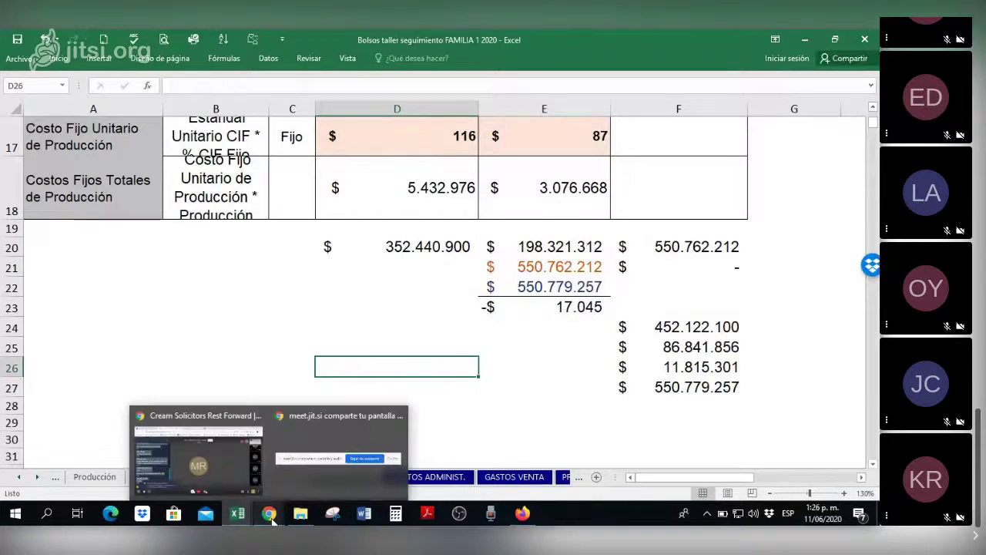
click(217, 472)
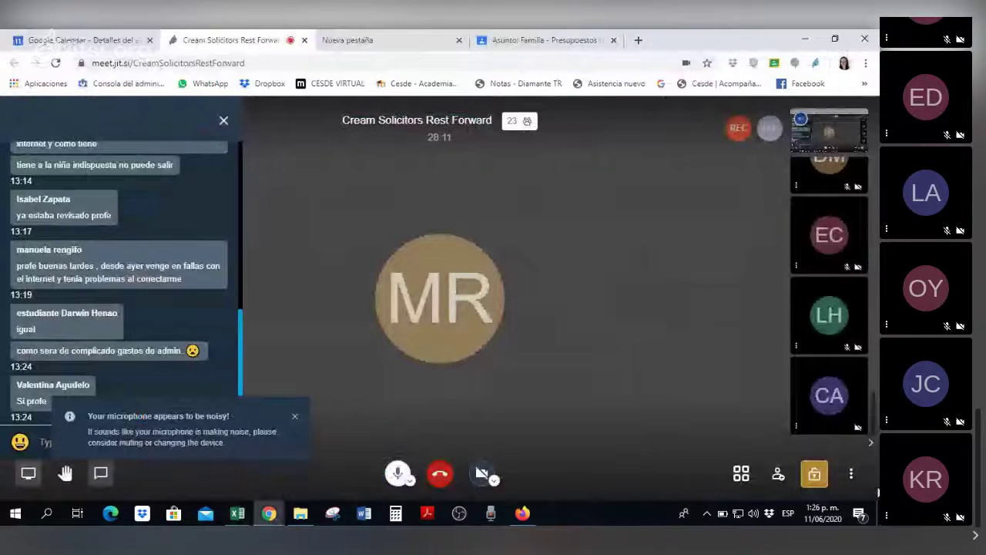
click(852, 473)
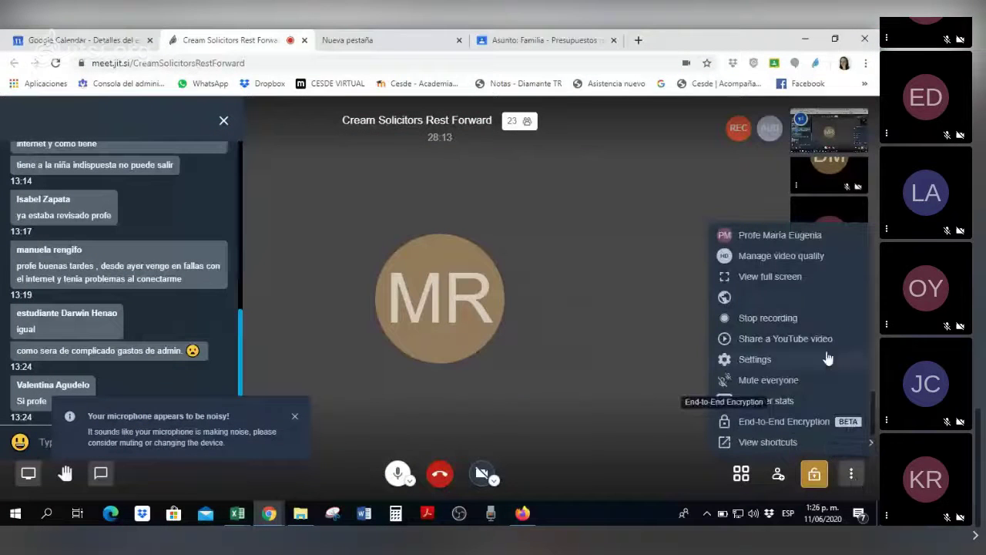